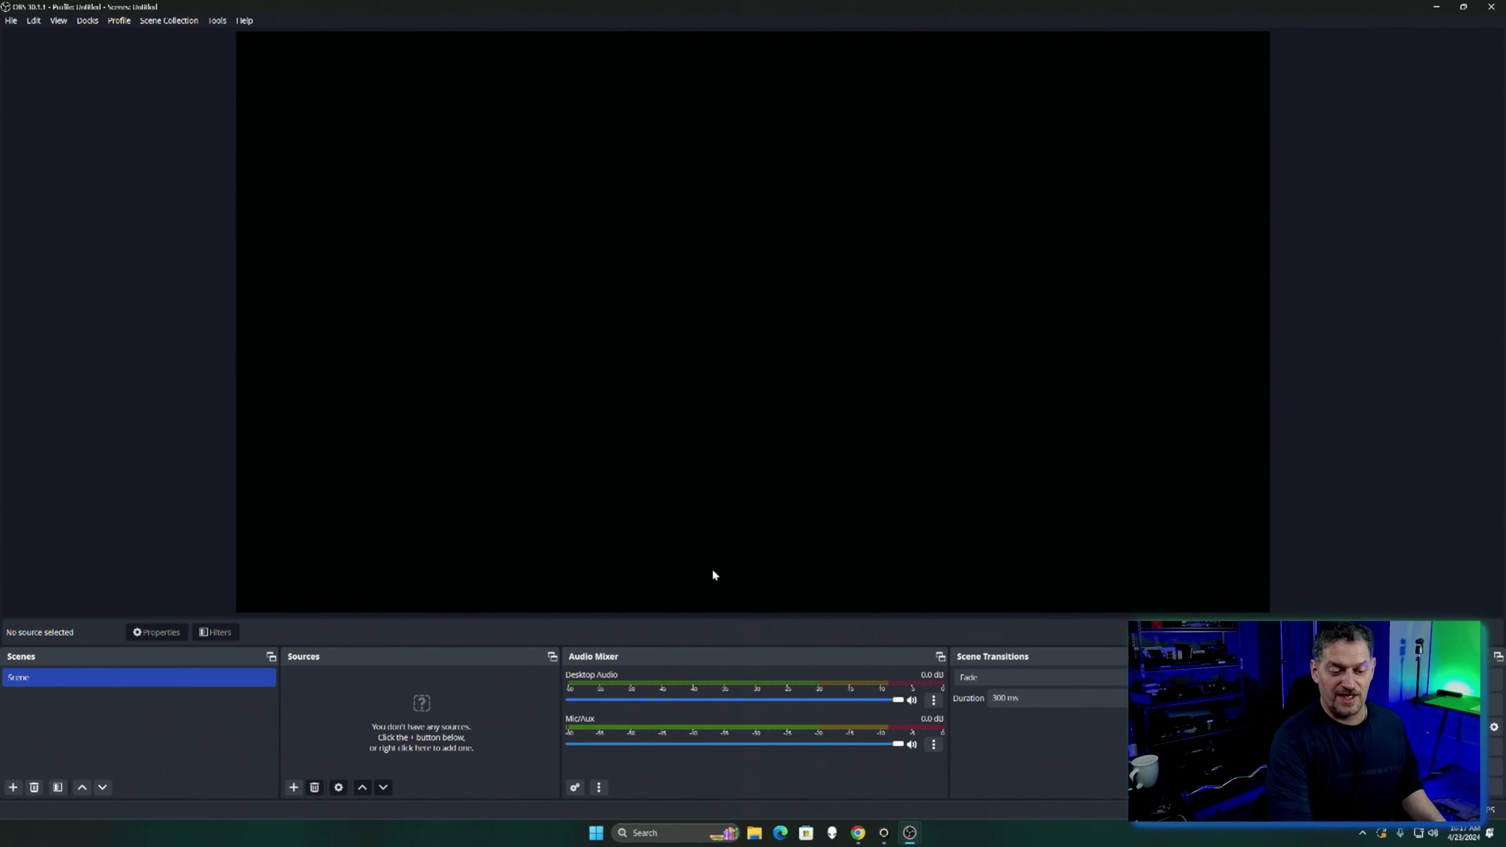
Add a new Video Capture Device source and clear its default name
click(295, 788)
click(377, 717)
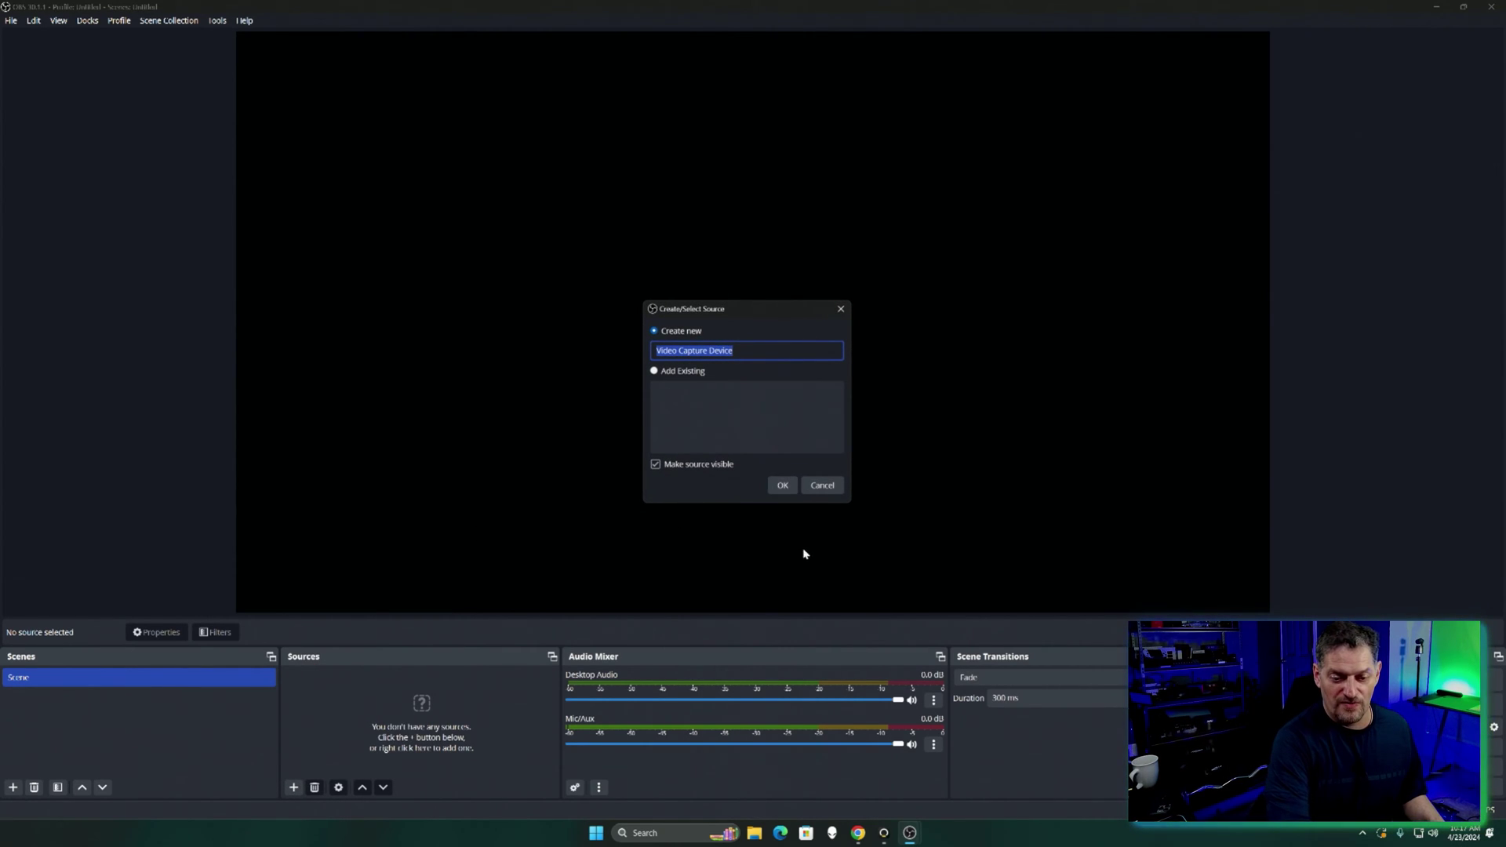
key(BackSpace)
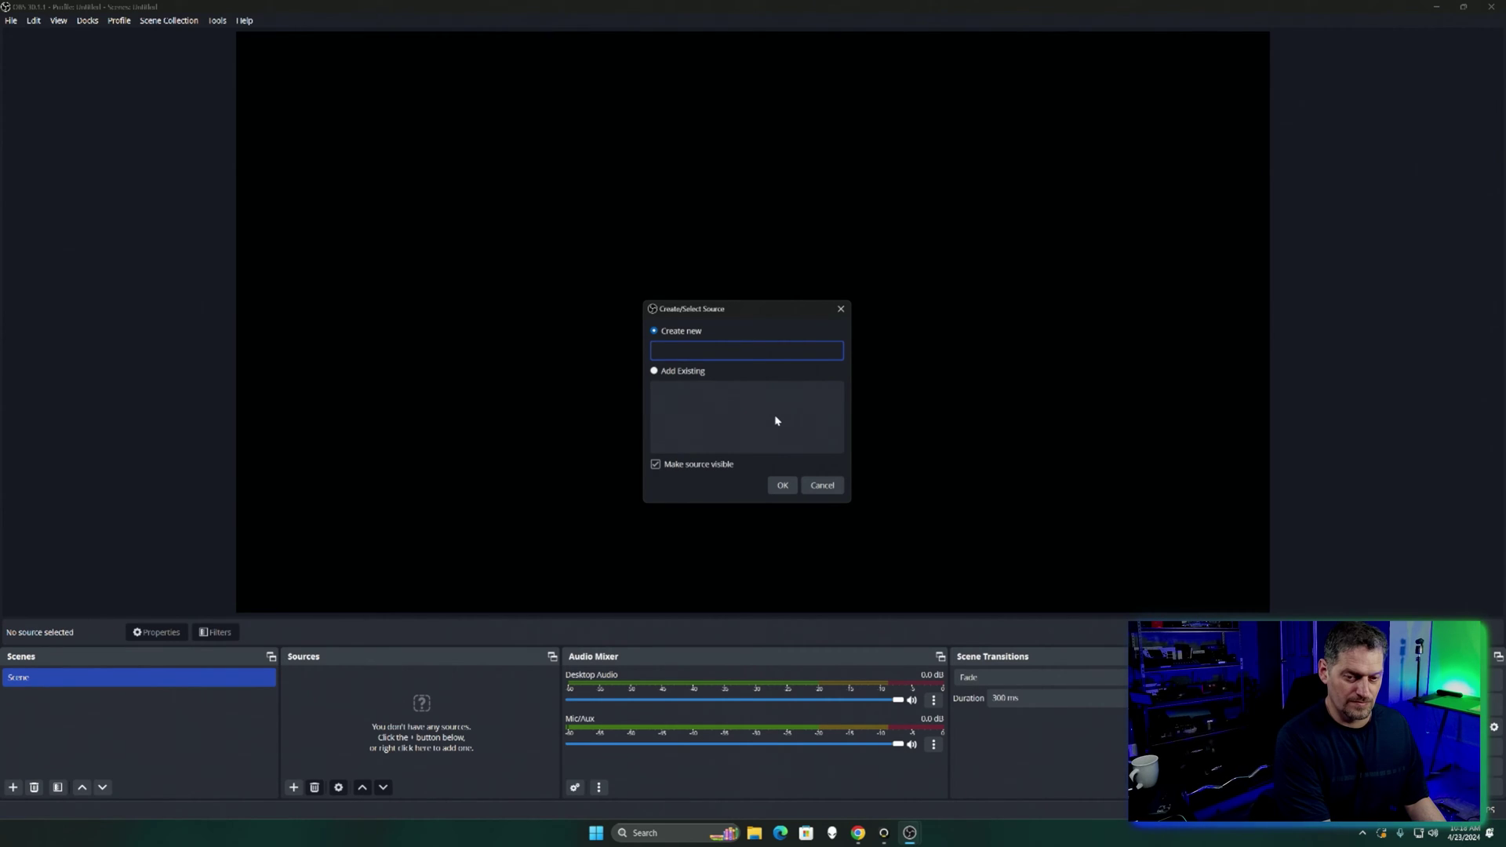
Create the 'ipad' source using the USB3.0 Video device and save the setting
click(786, 488)
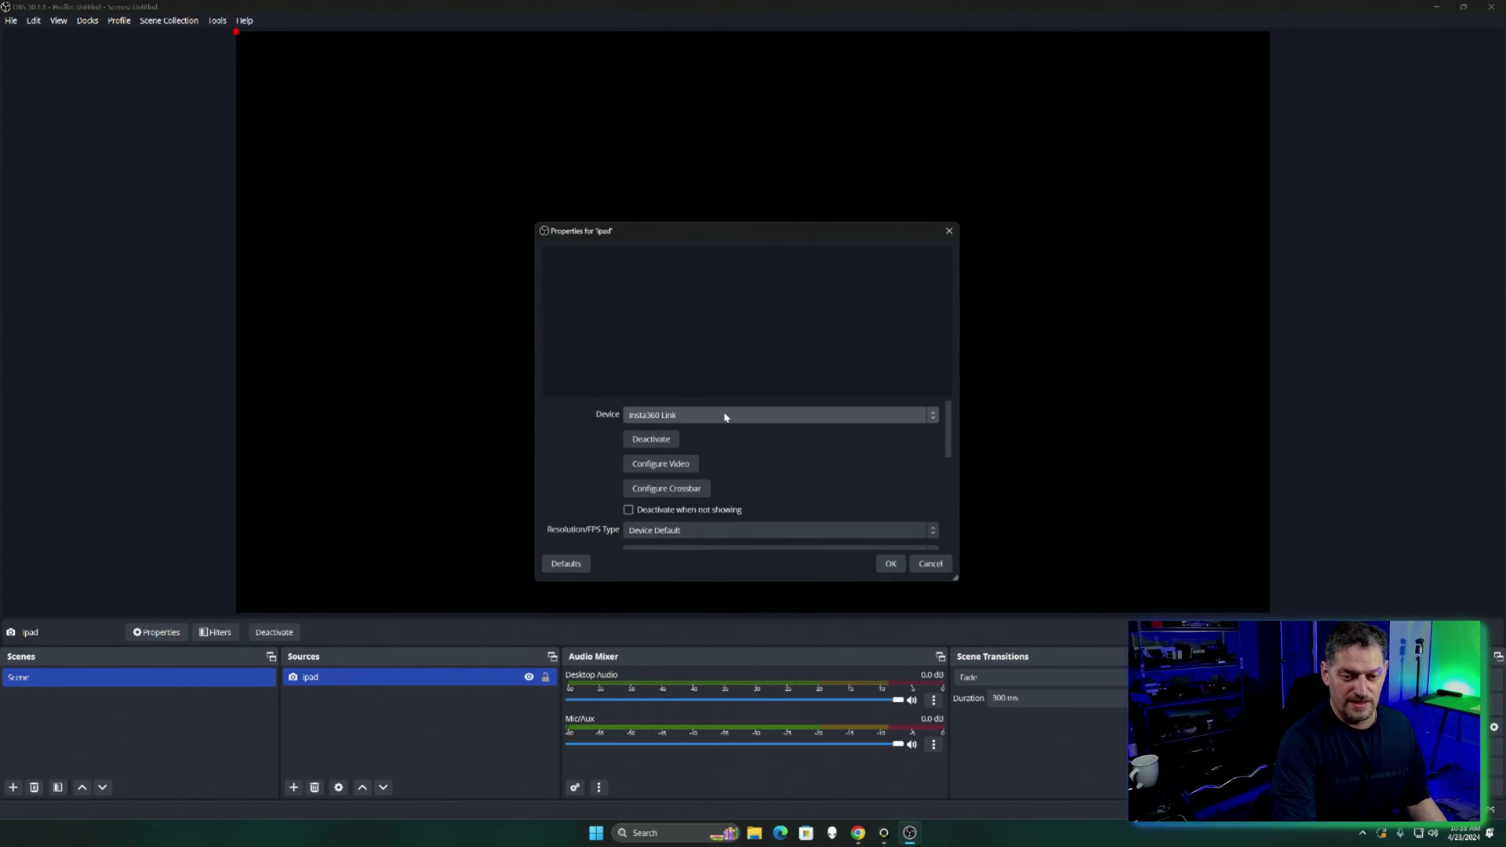
click(724, 415)
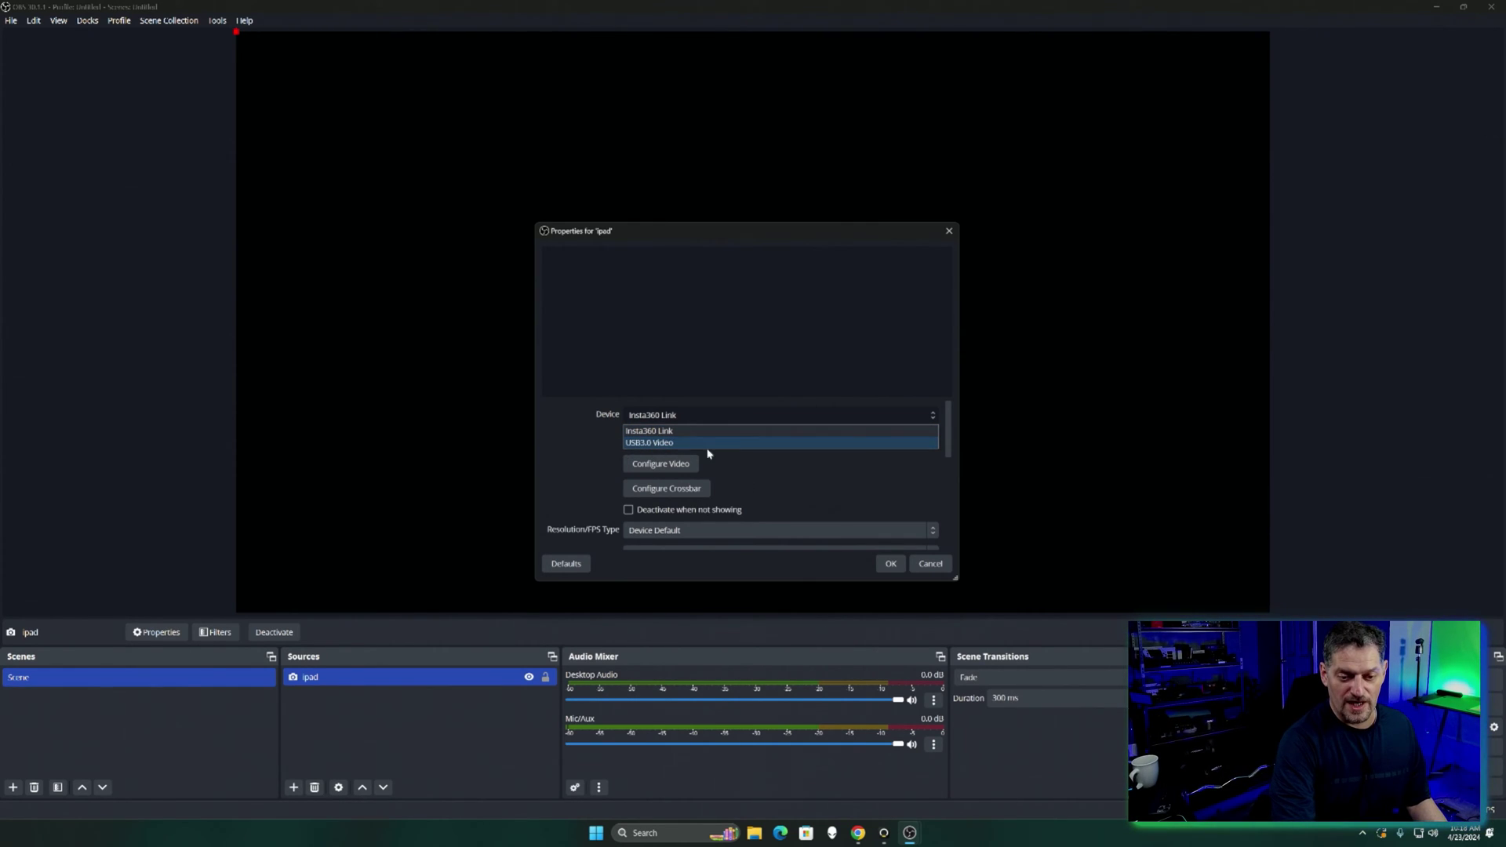
click(639, 444)
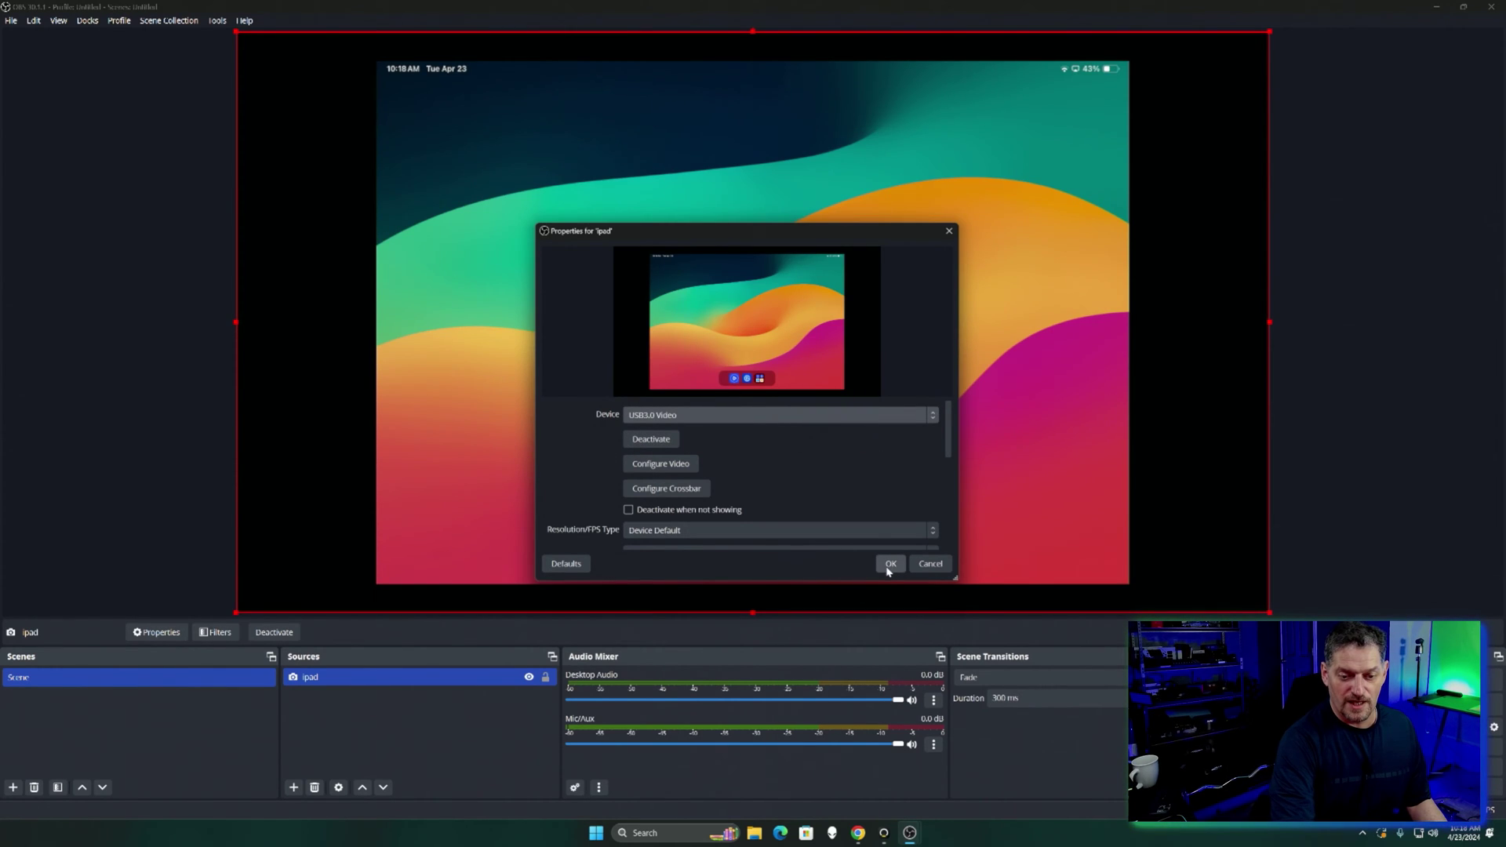
mouse_move(946, 427)
mouse_down()
mouse_move(957, 458)
mouse_move(957, 434)
mouse_up()
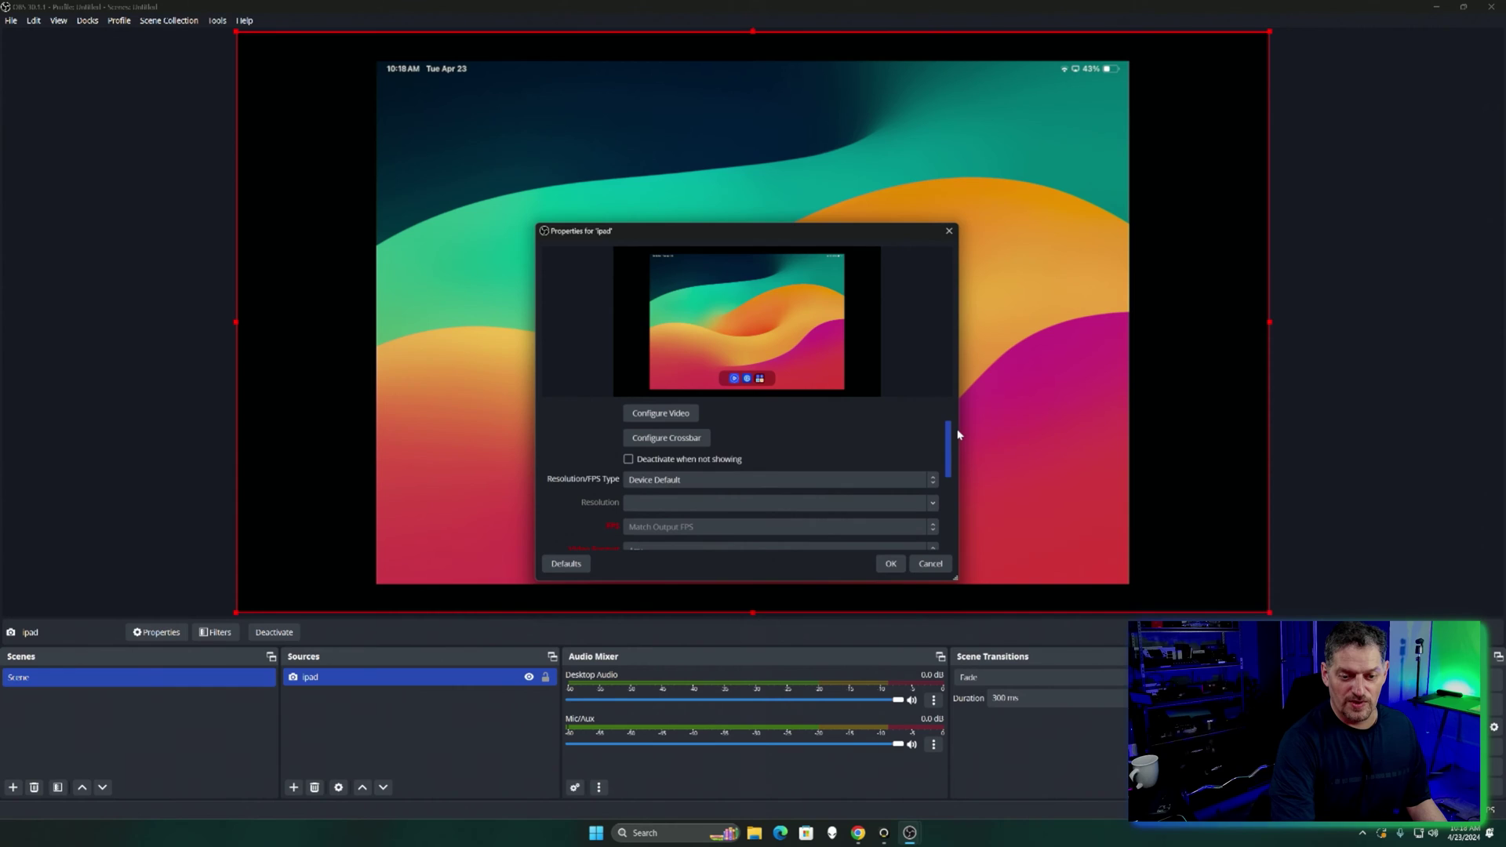
click(949, 231)
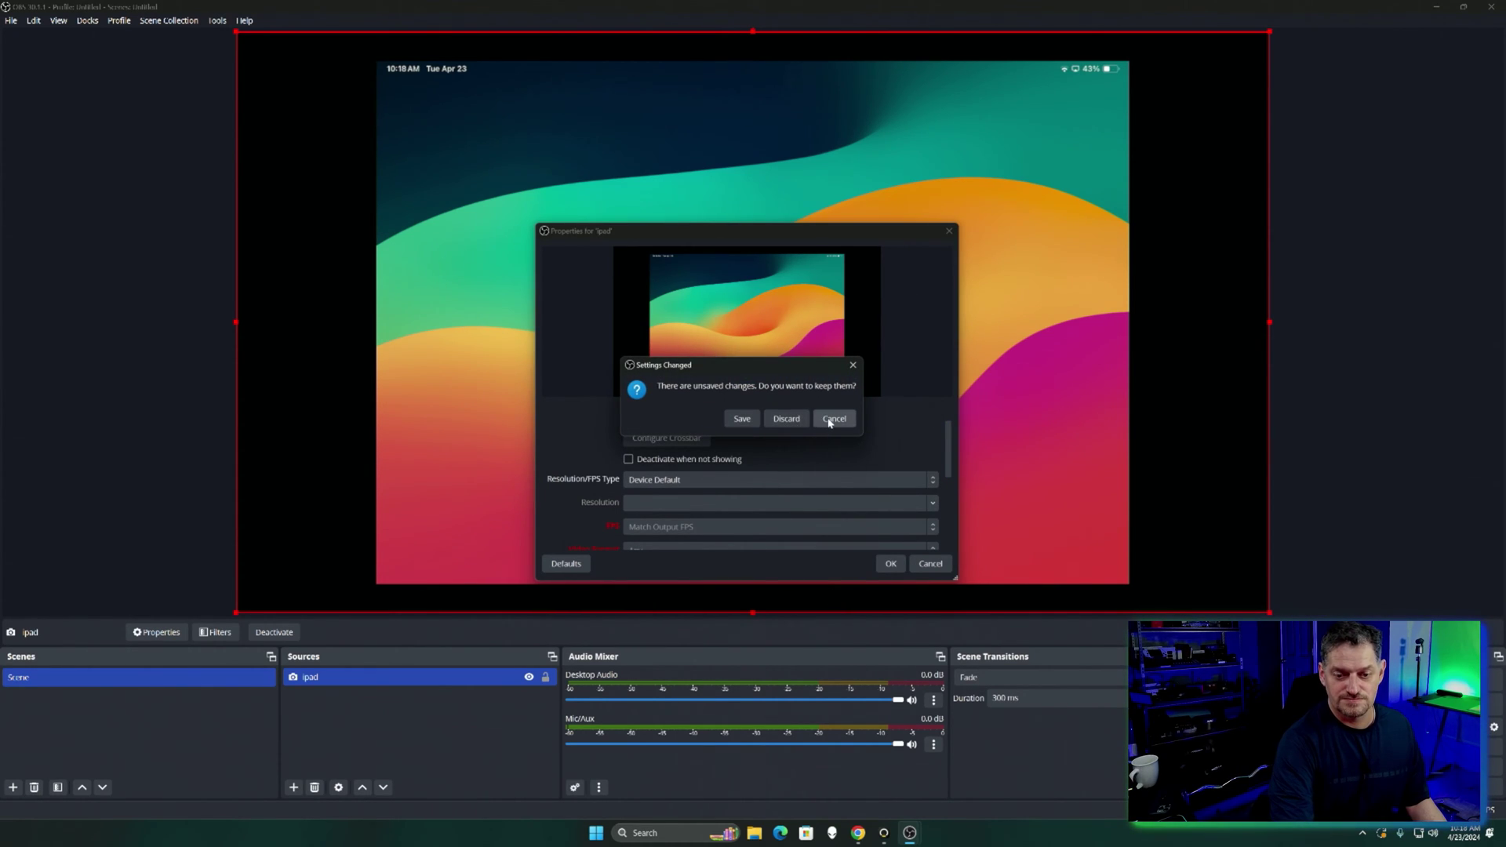
click(741, 419)
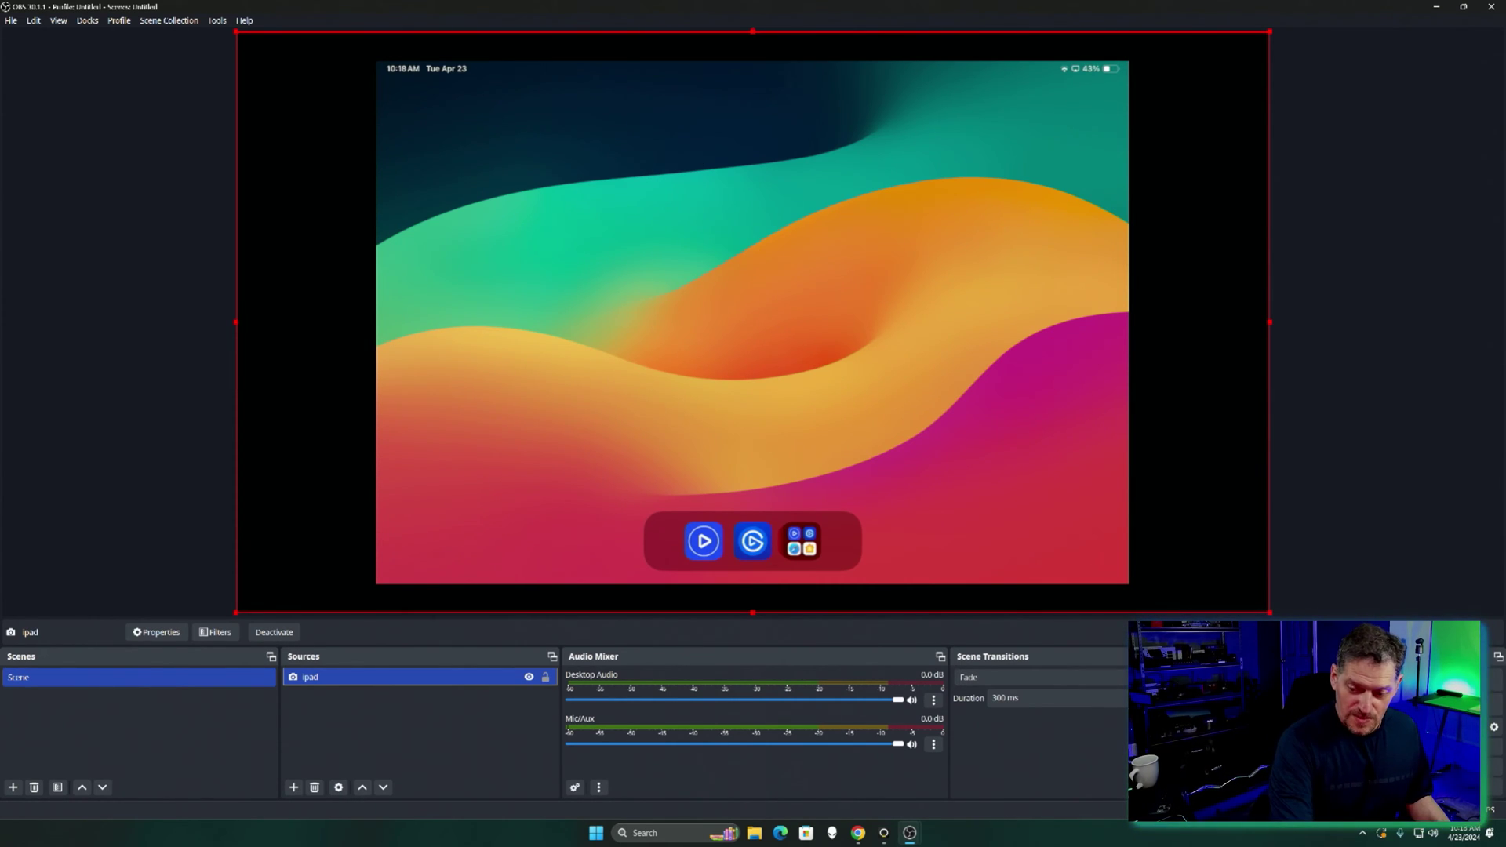
right_click(1039, 443)
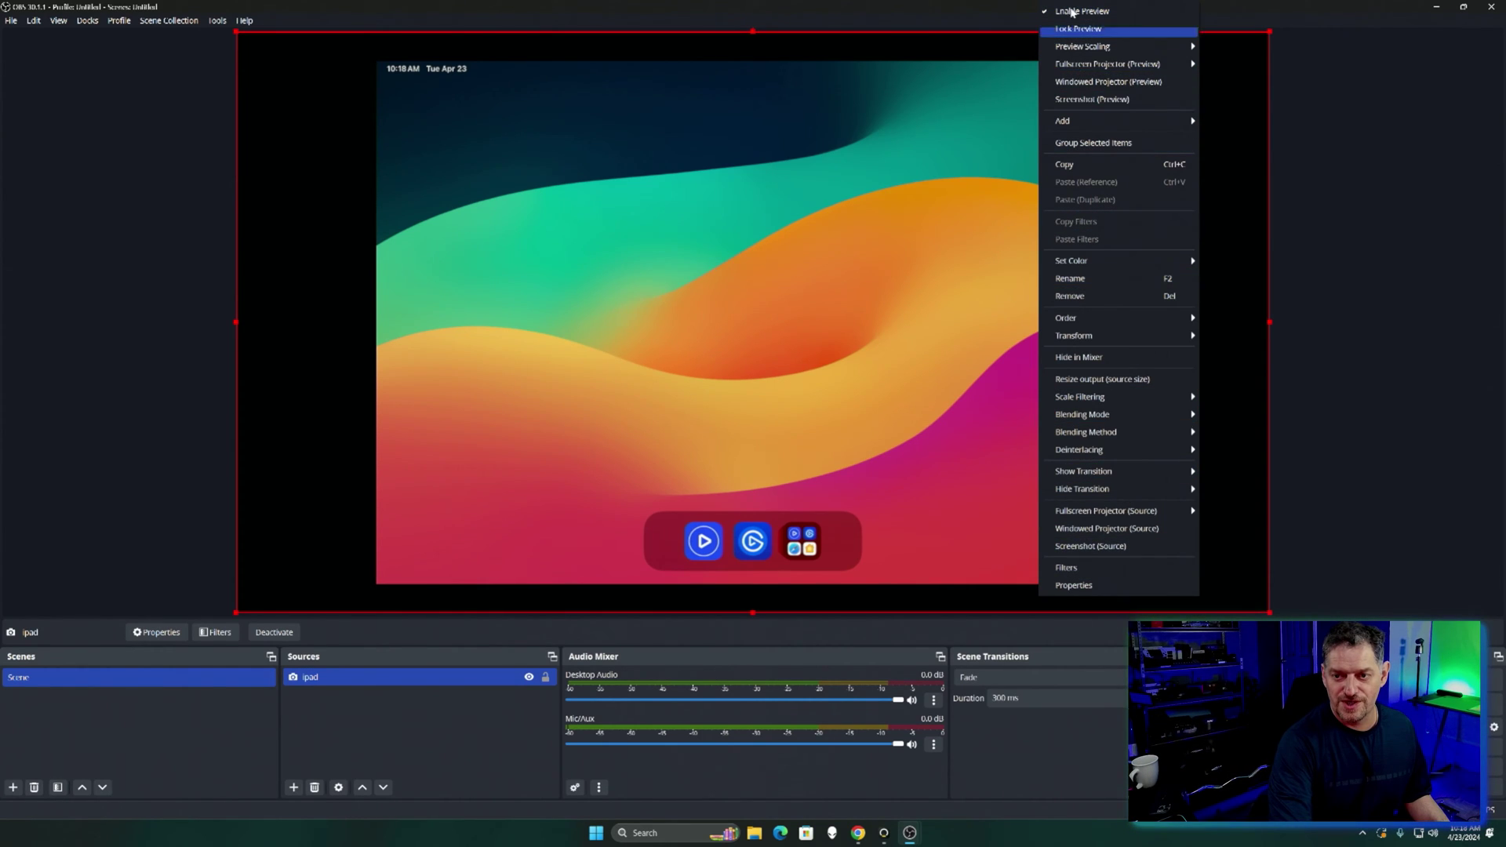
mouse_move(1155, 64)
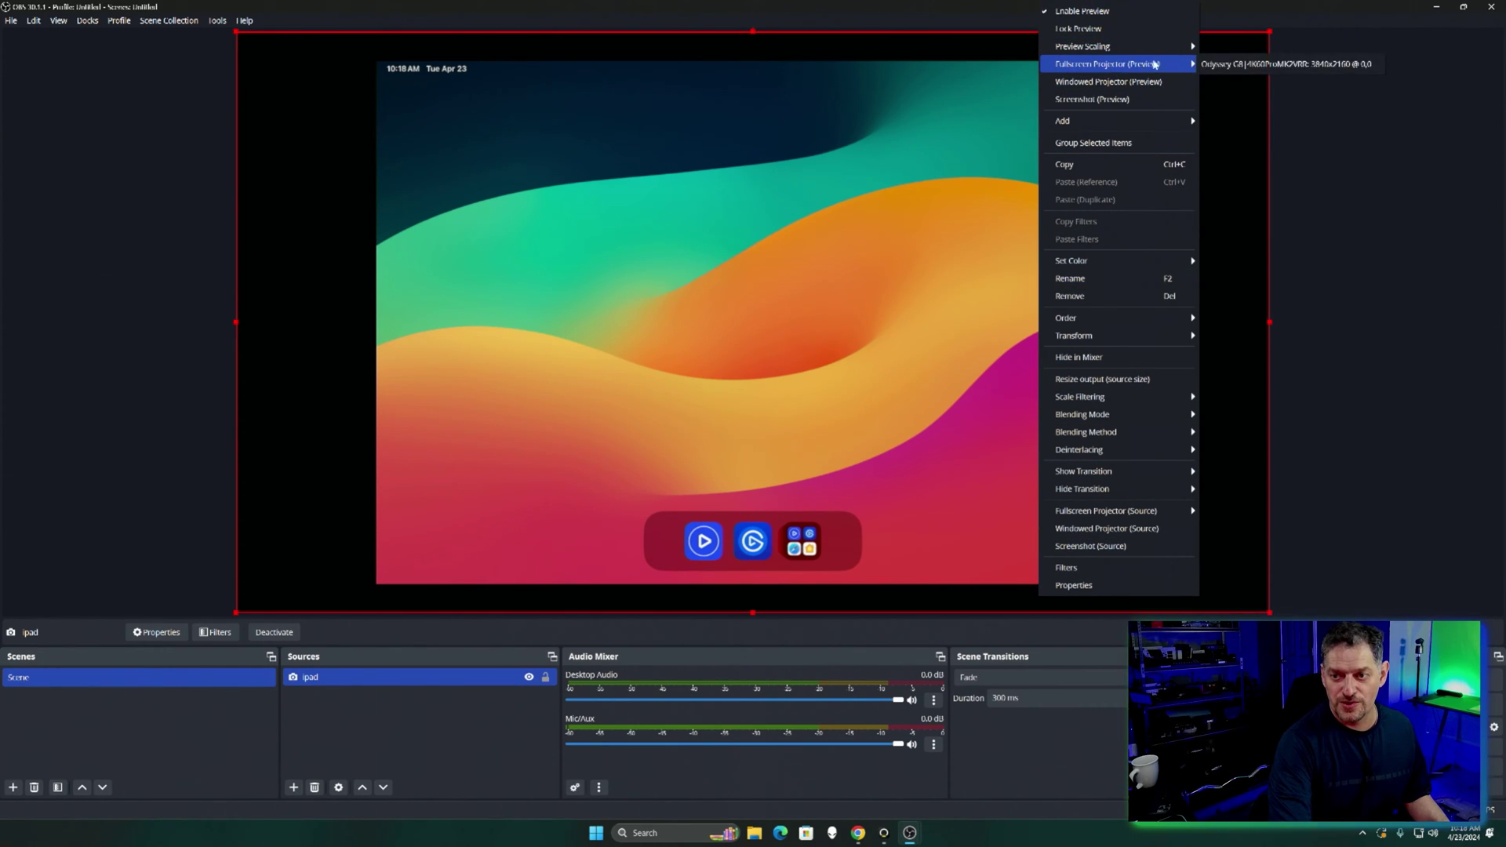
click(1253, 65)
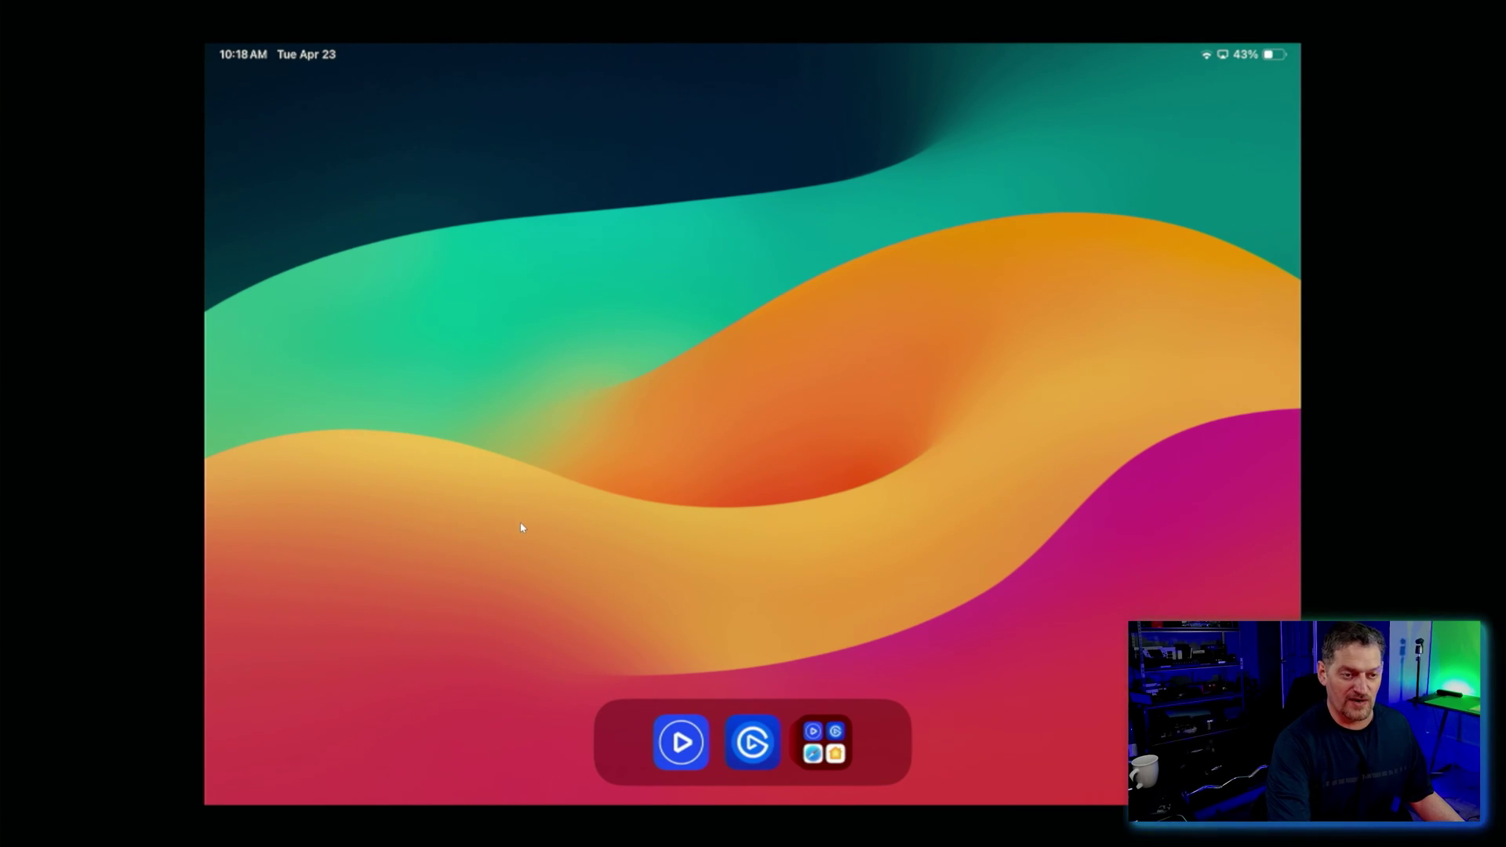
key(Escape)
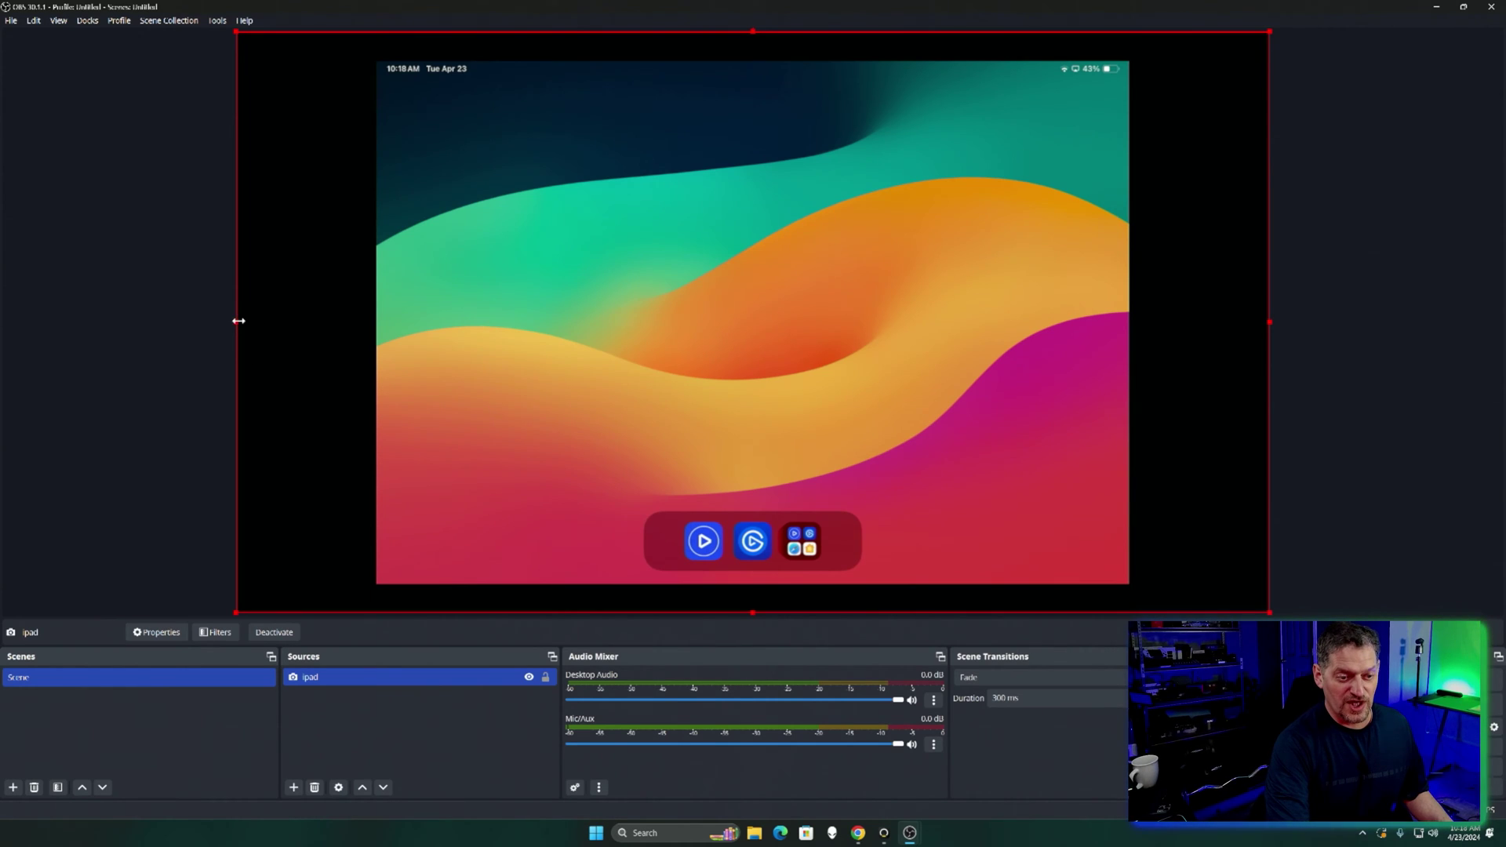
Stretch the iPad picture out to the canvas's left, right, top and bottom edges
drag(238, 321, 72, 332)
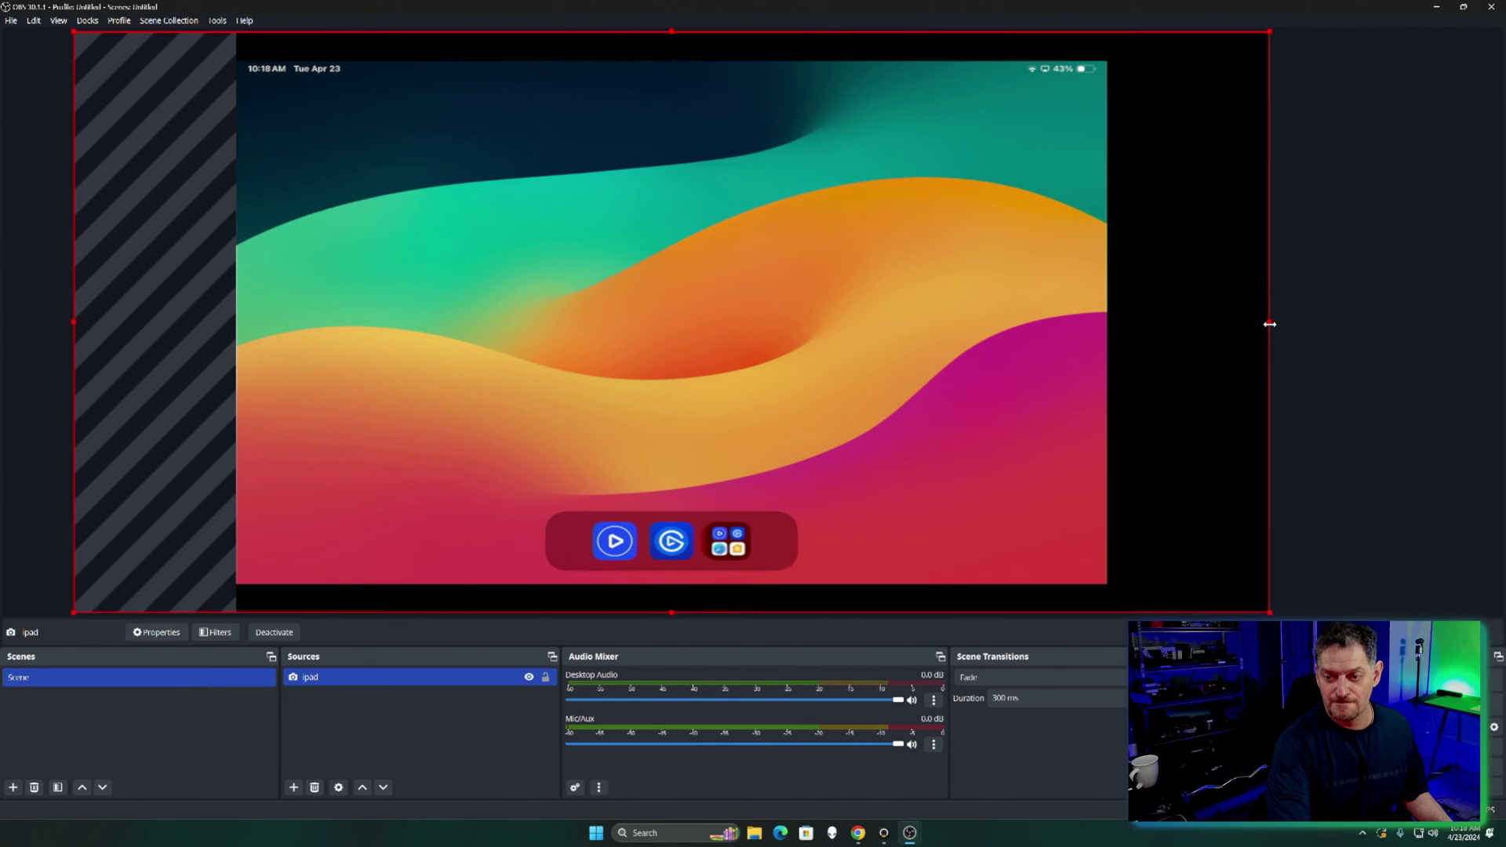
drag(1269, 324, 1462, 342)
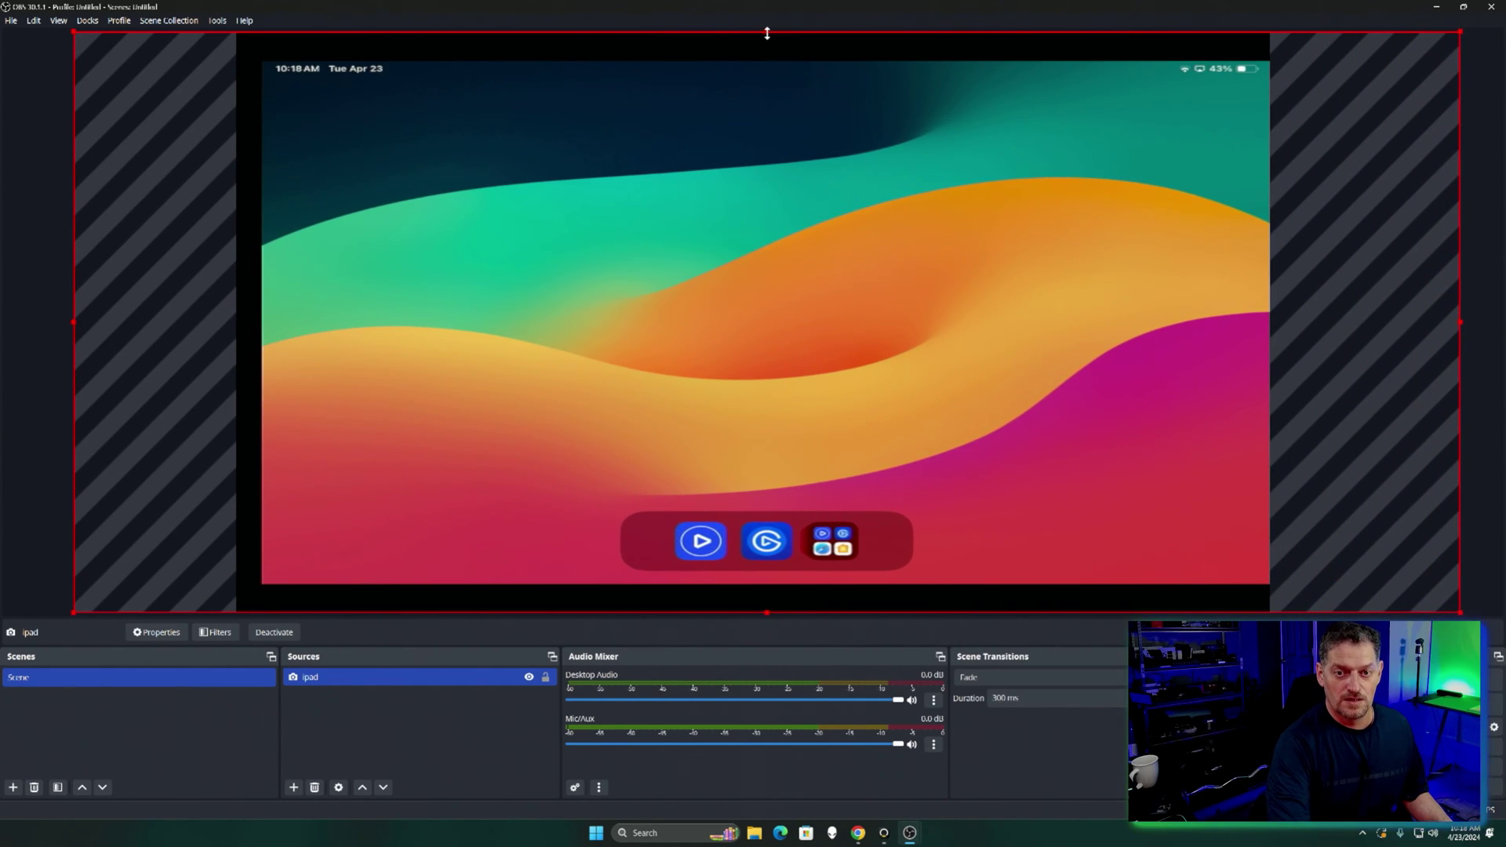
drag(767, 33, 771, 6)
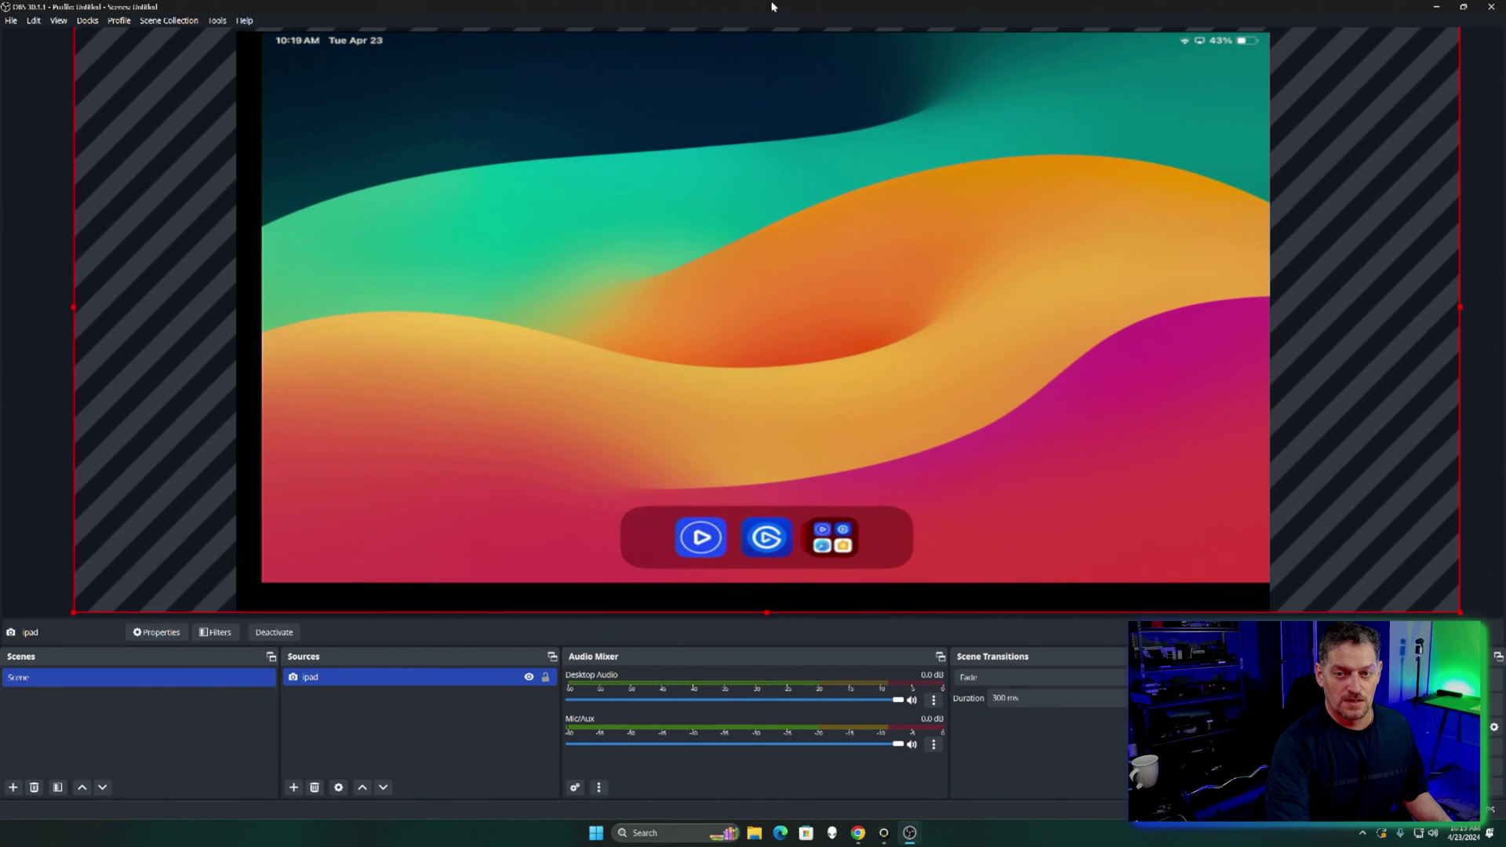
drag(73, 307, 42, 307)
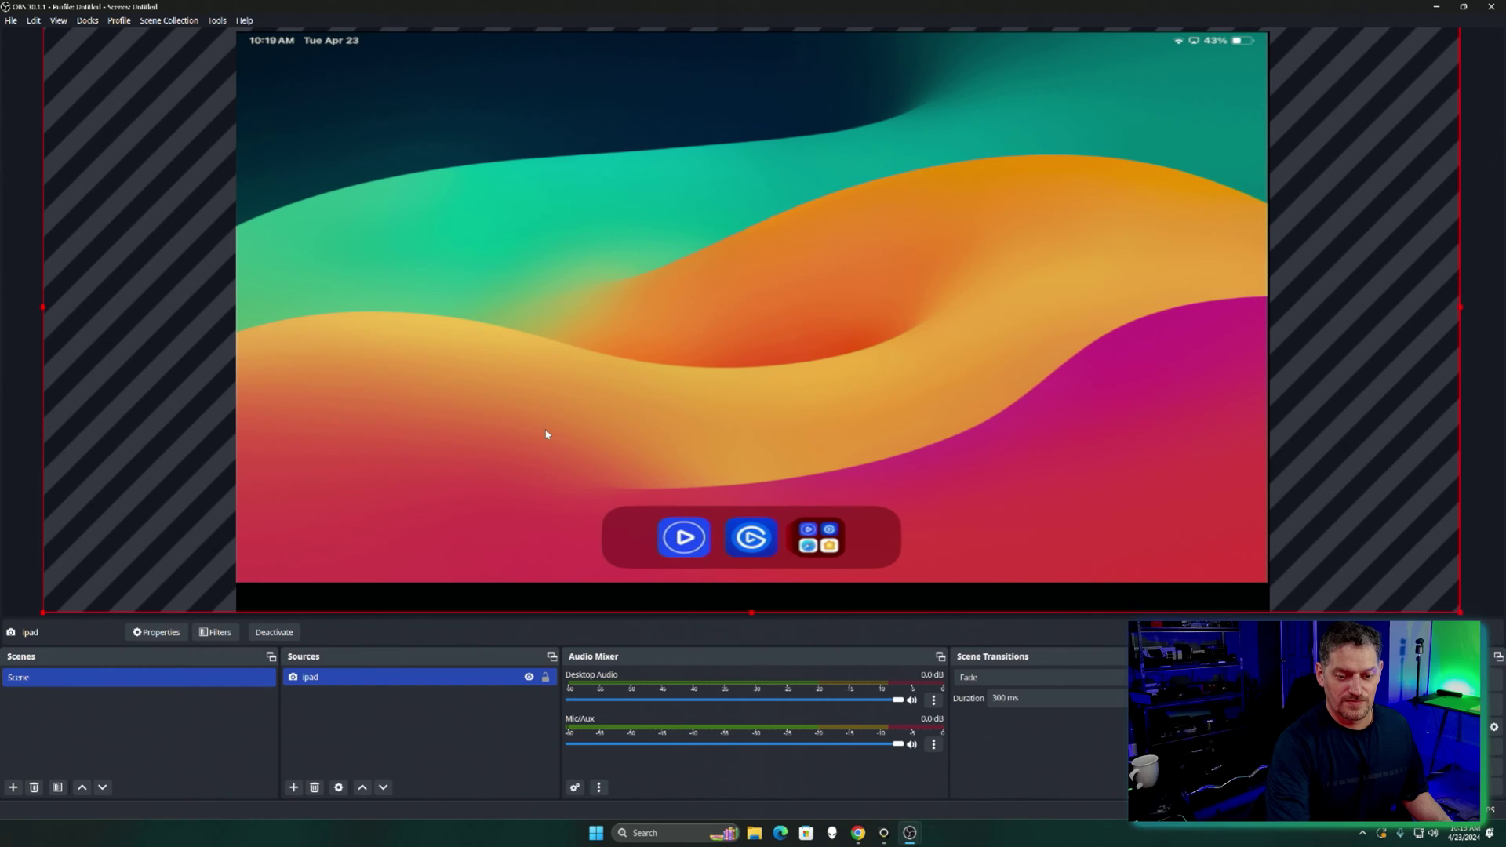
drag(752, 612, 753, 643)
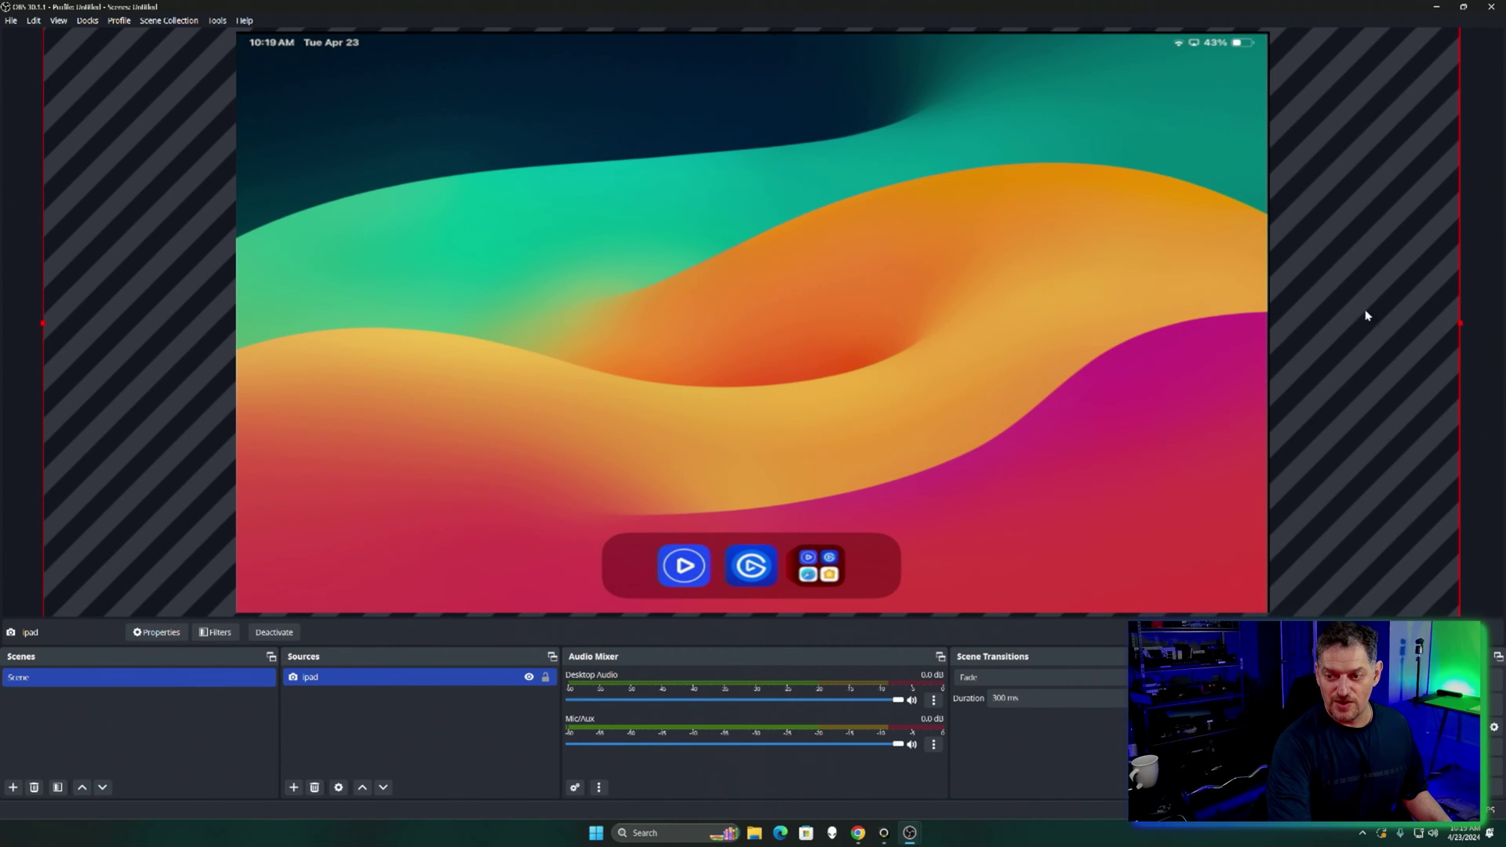
Nudge the picture into place, then crop its left and right edges to the iPad screen
key(Right)
key(Right)
key(Right)
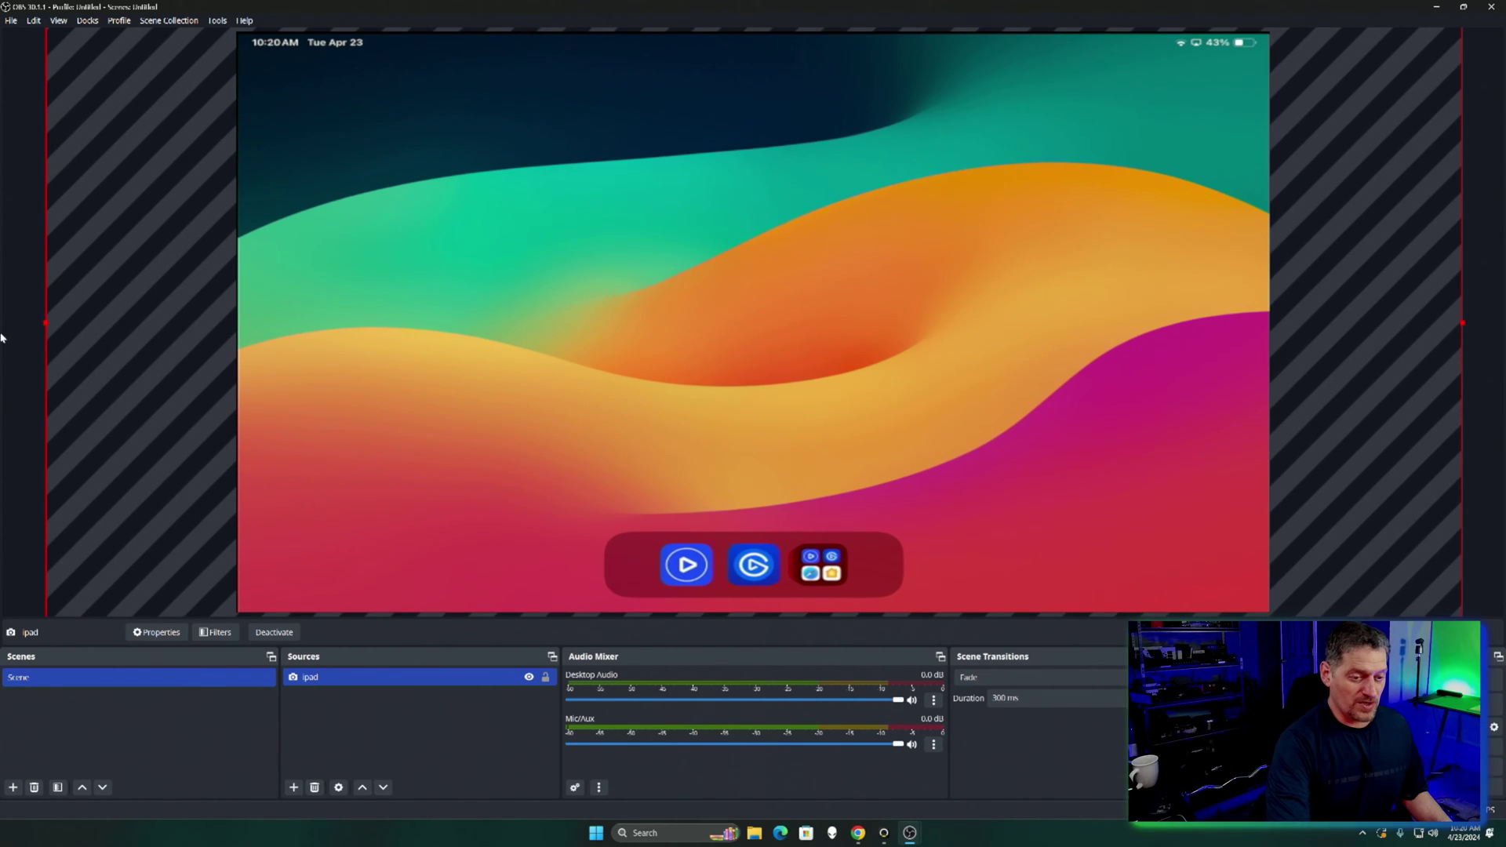
key(Up)
key(Up)
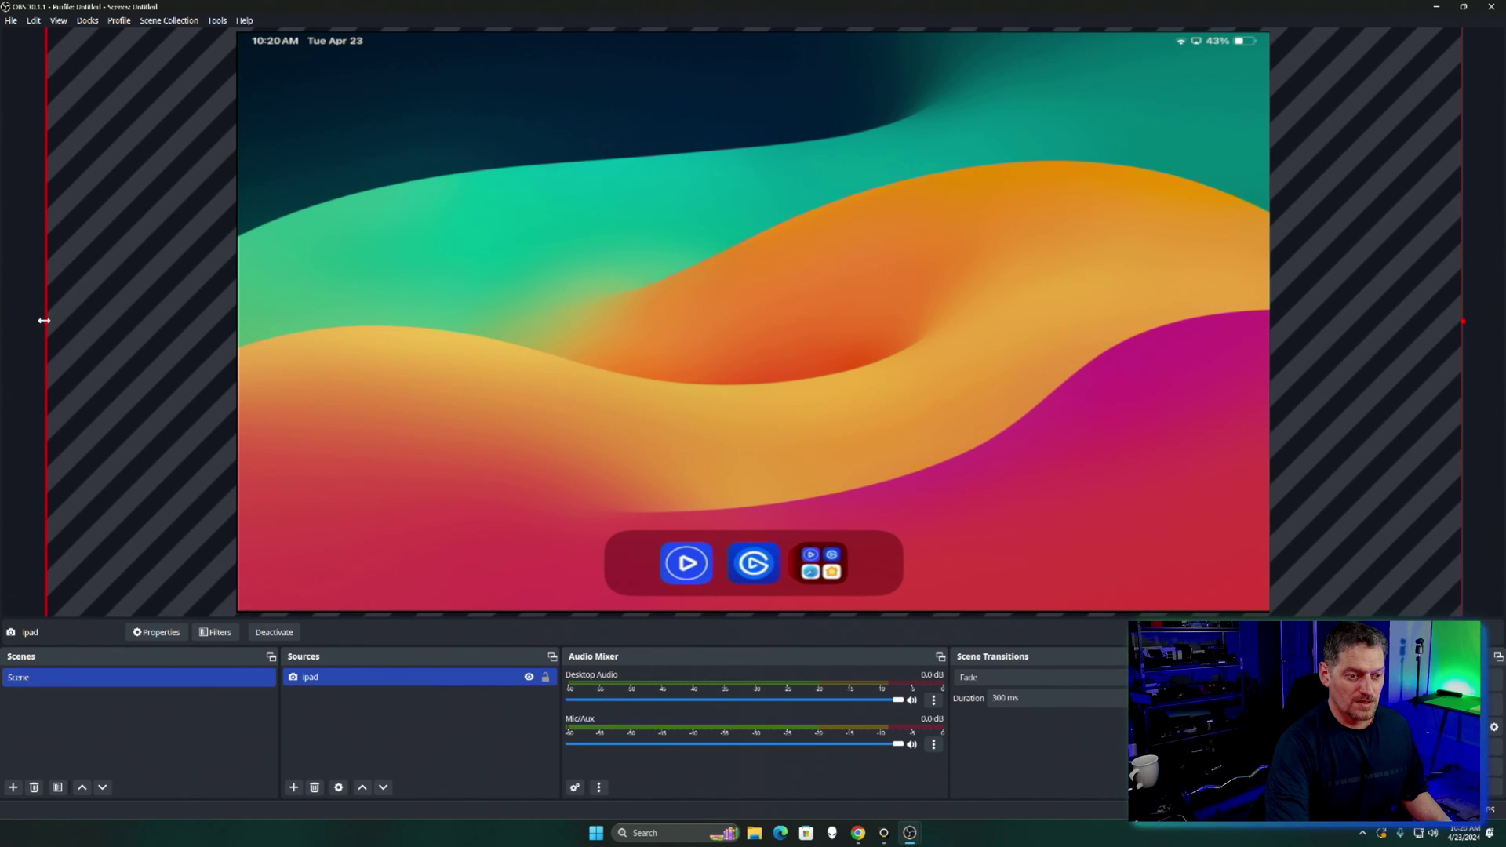
drag(44, 320, 235, 326)
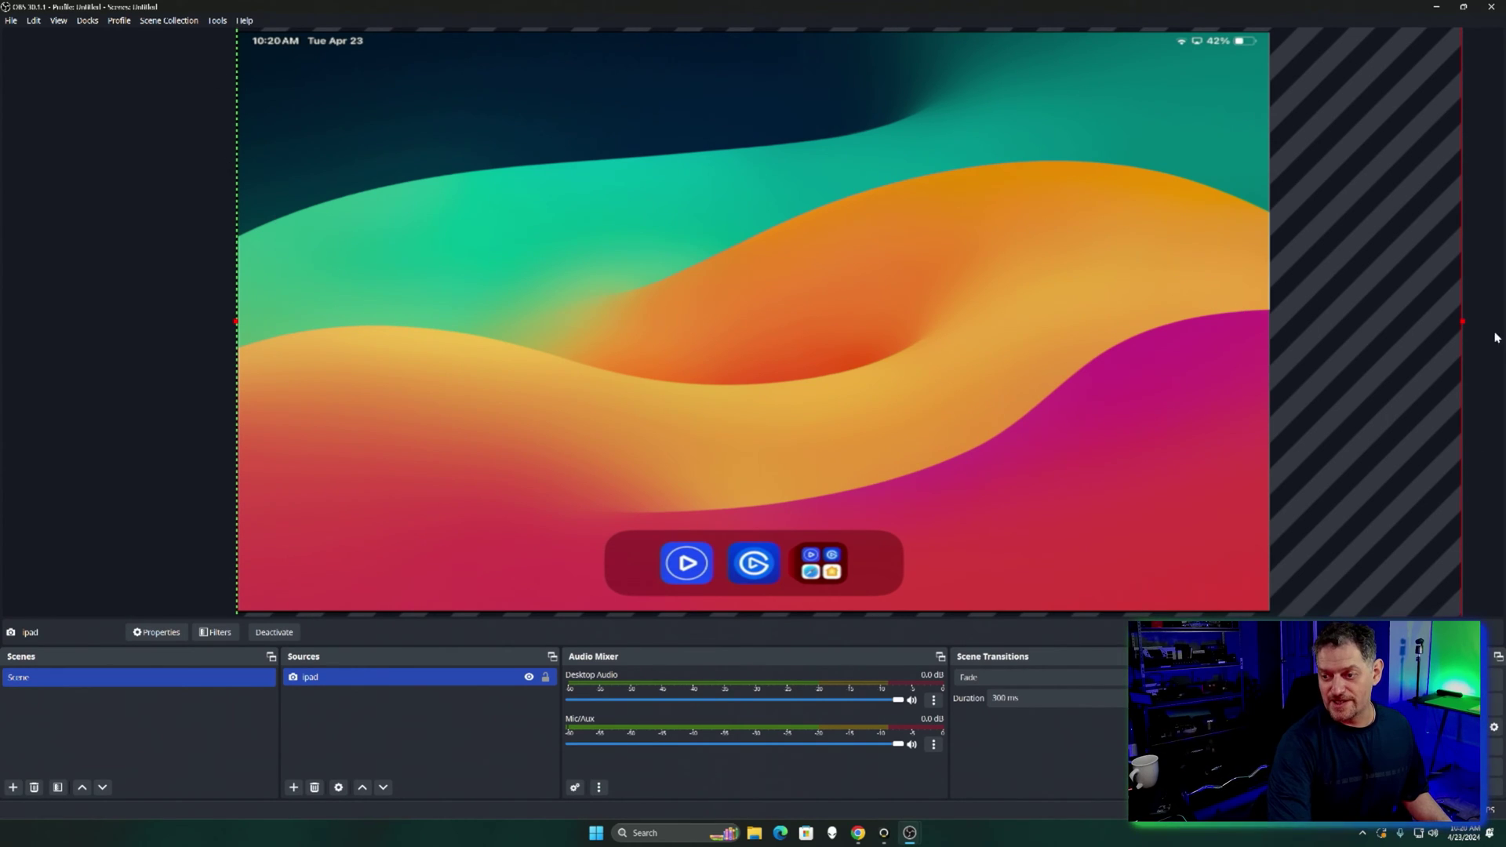
drag(1464, 320, 1268, 316)
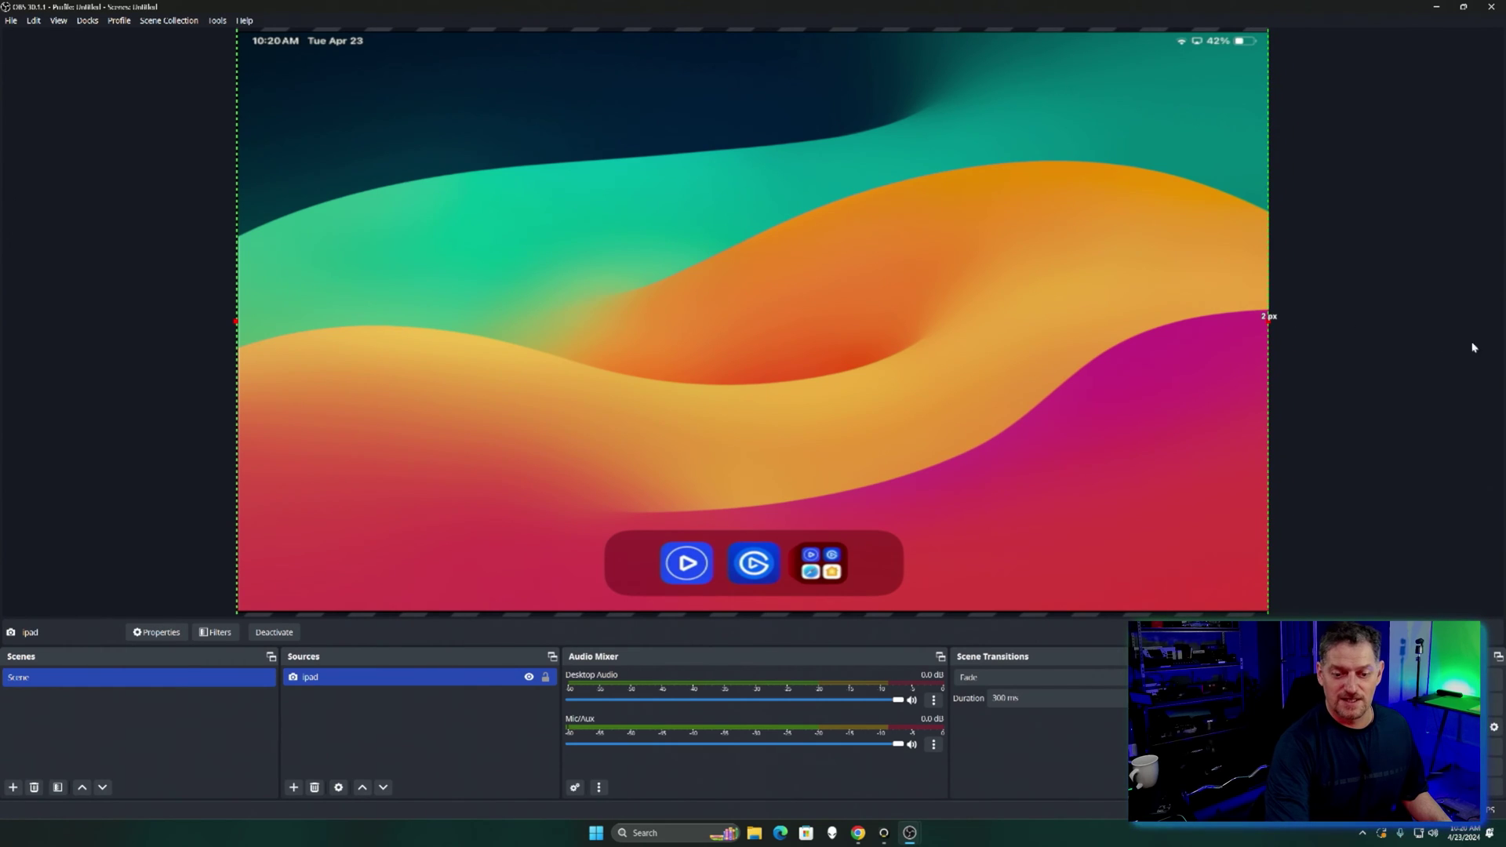
Show the OBS preview as a Fullscreen Projector on the display
right_click(739, 313)
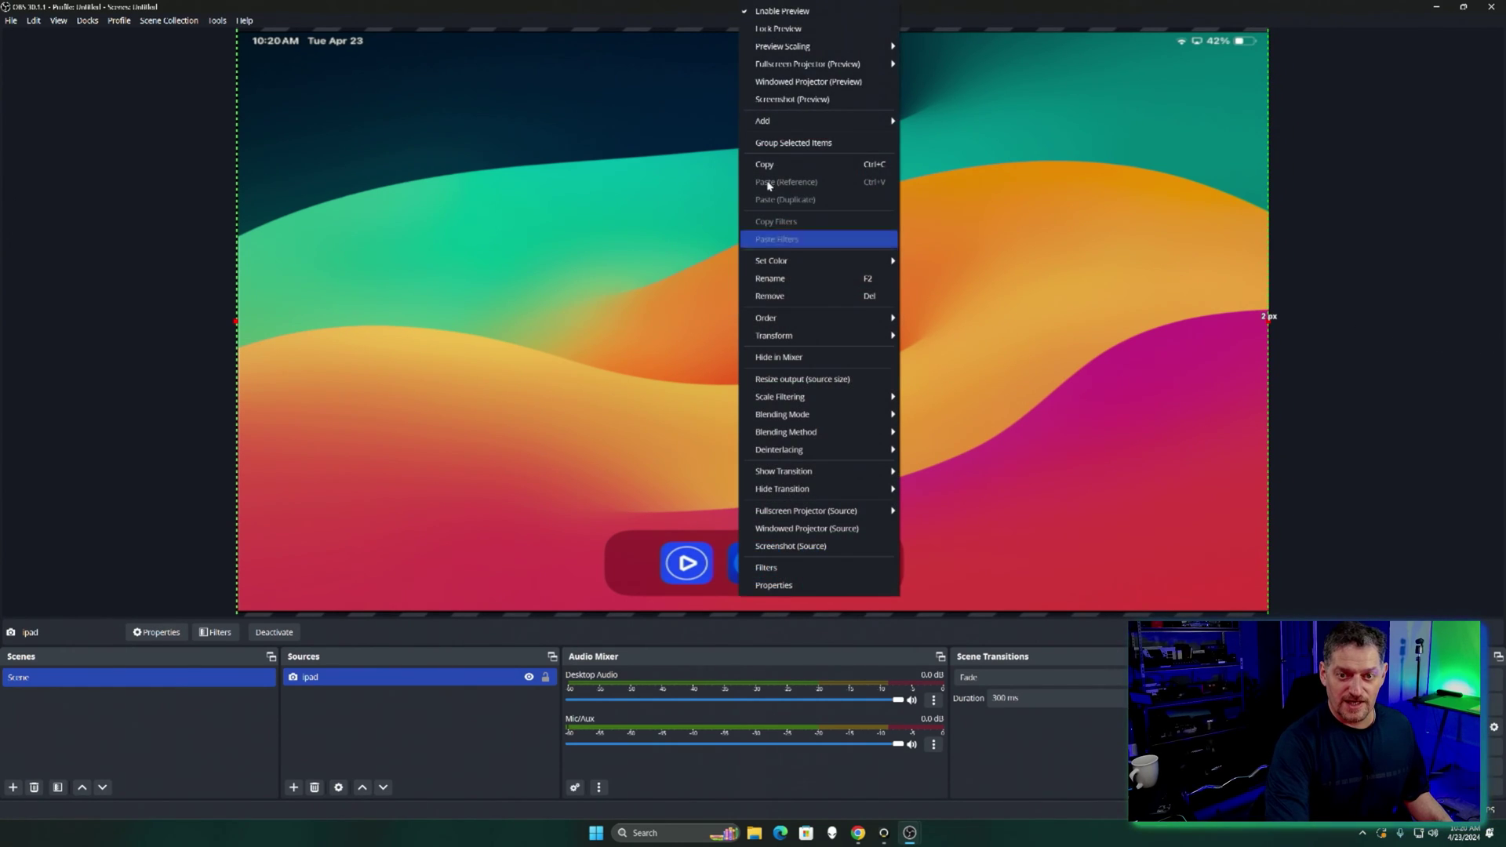
click(963, 69)
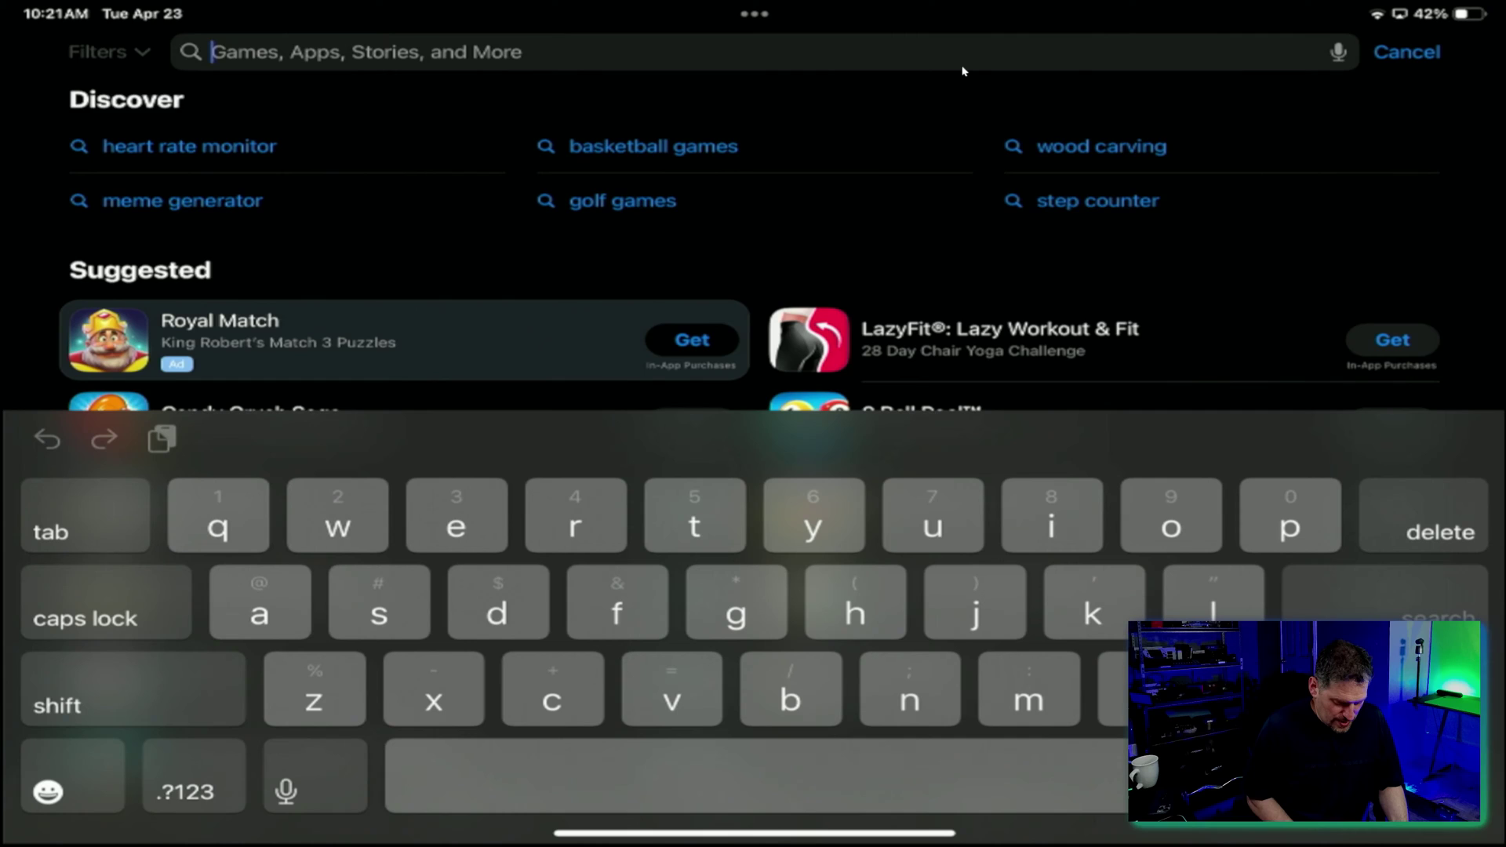
Search the App Store for 'elgato capture' and launch the Elgato Capture app
text(elg)
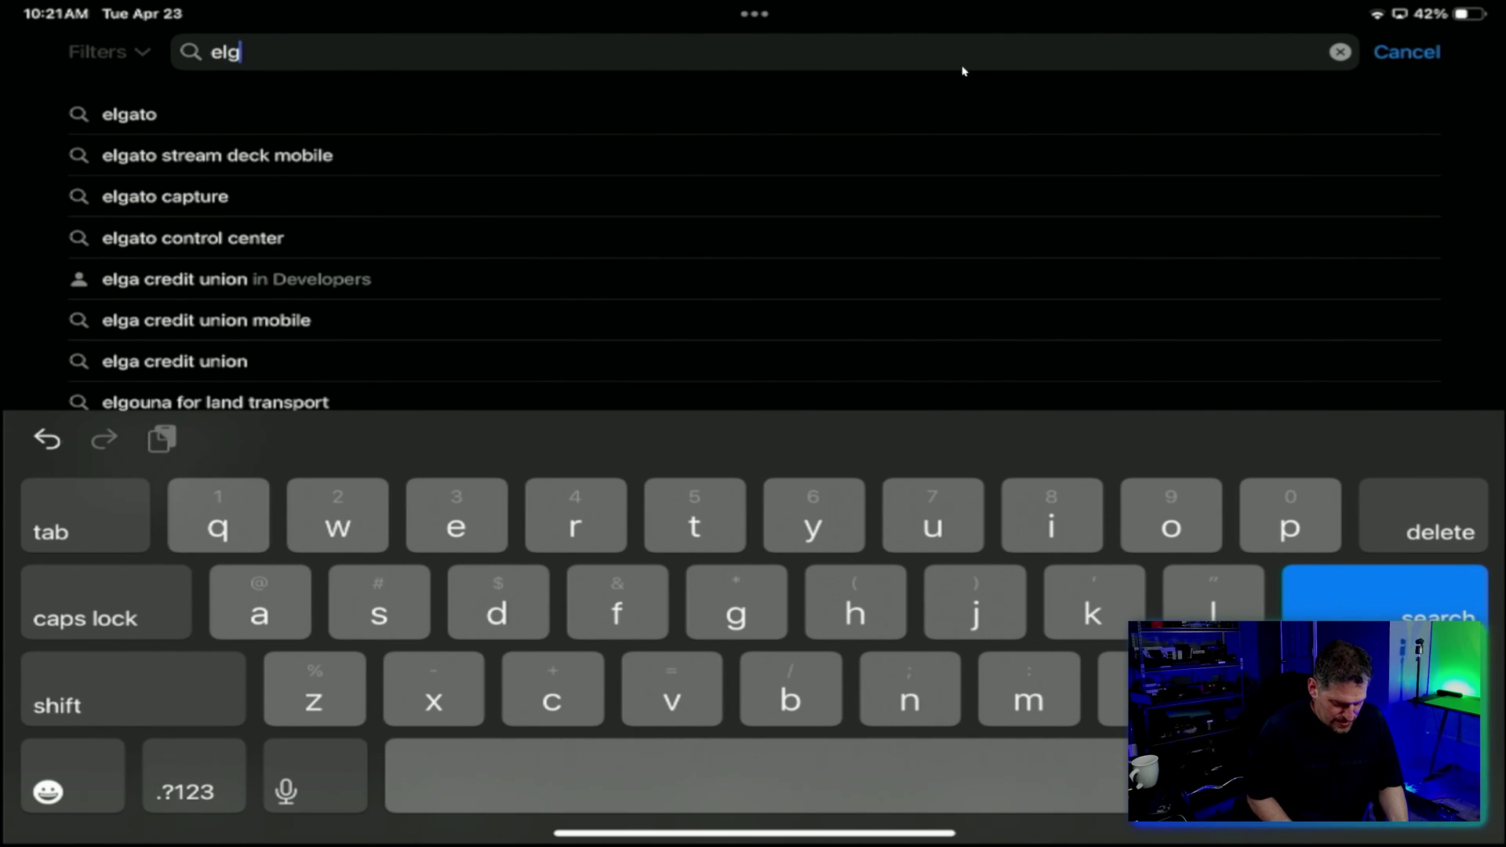
text(ato capture)
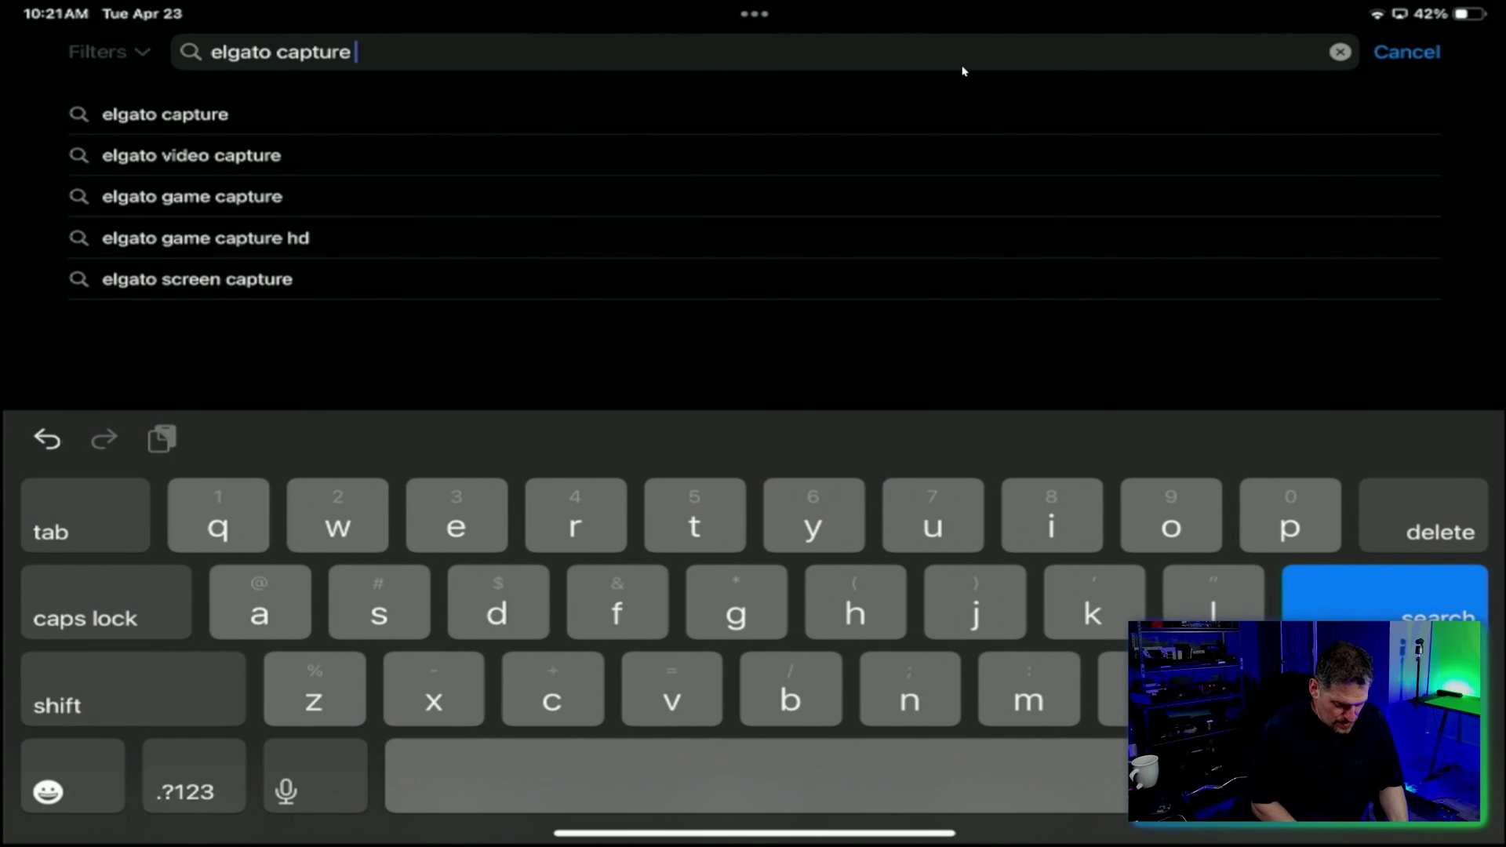
key(Return)
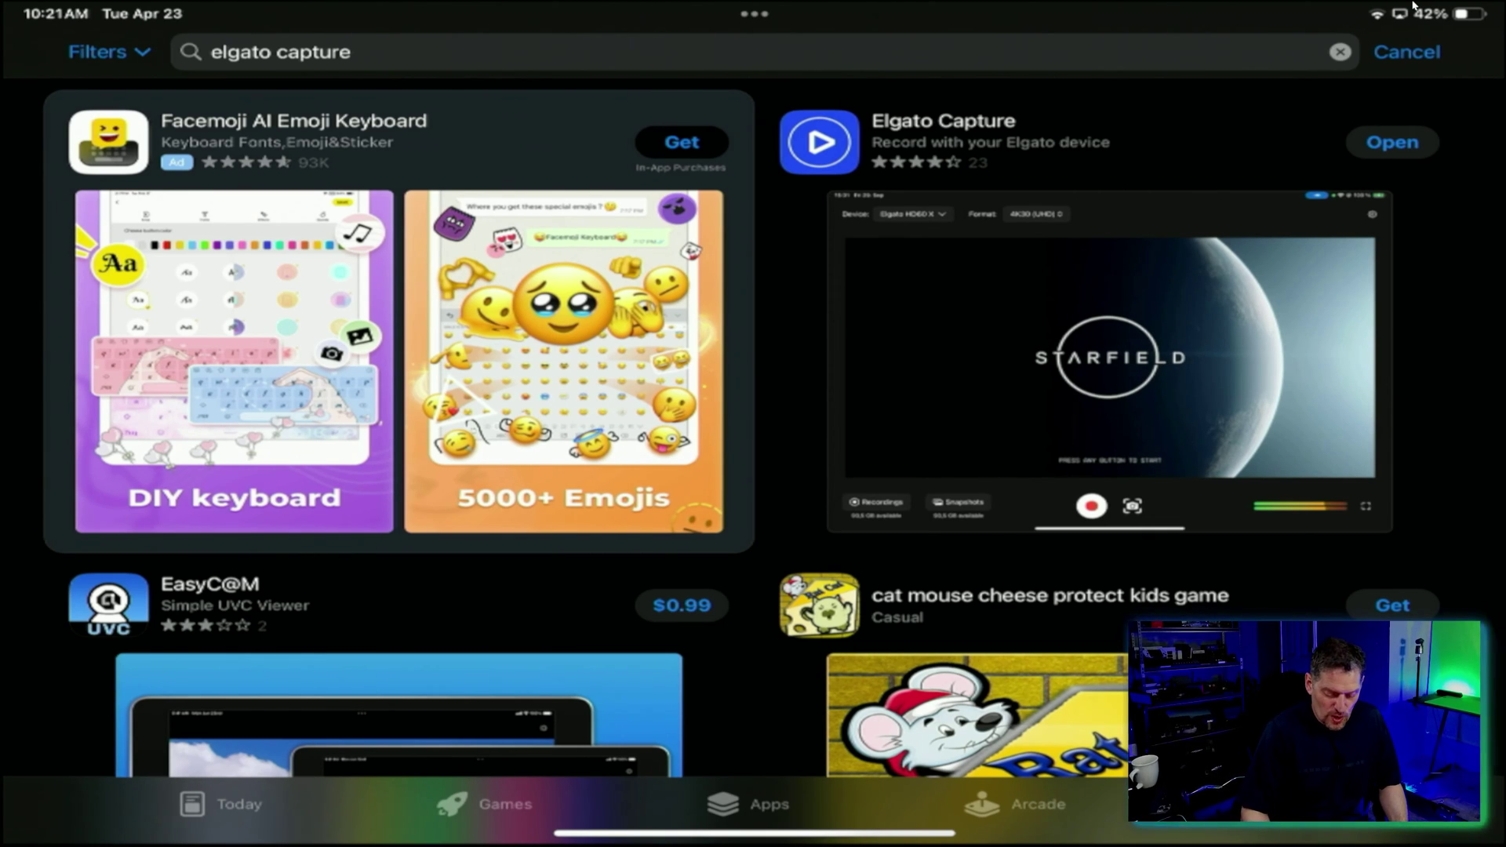
click(1392, 142)
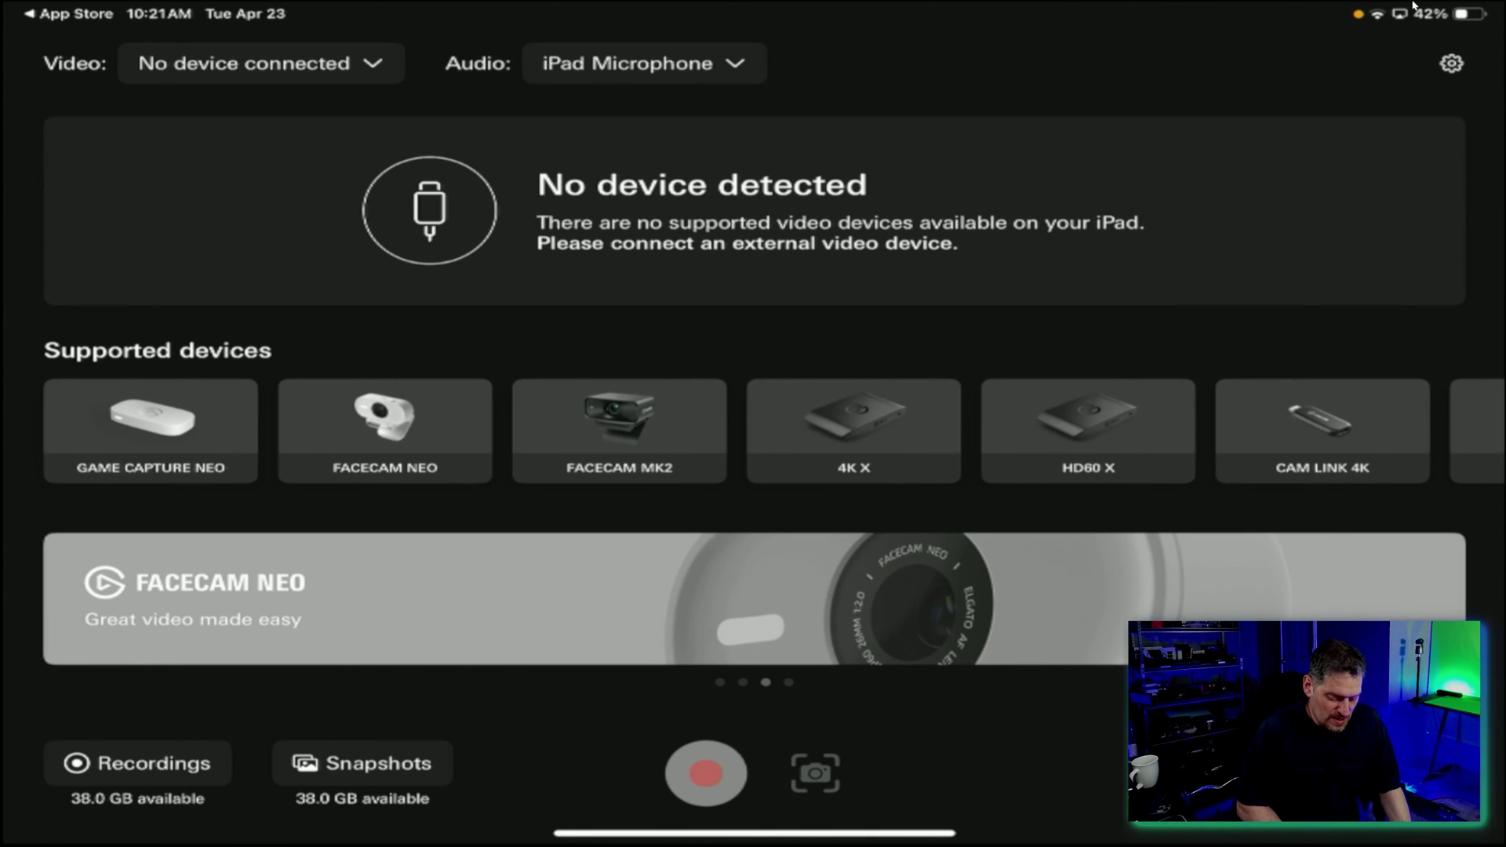
scroll(753, 432, right, 5)
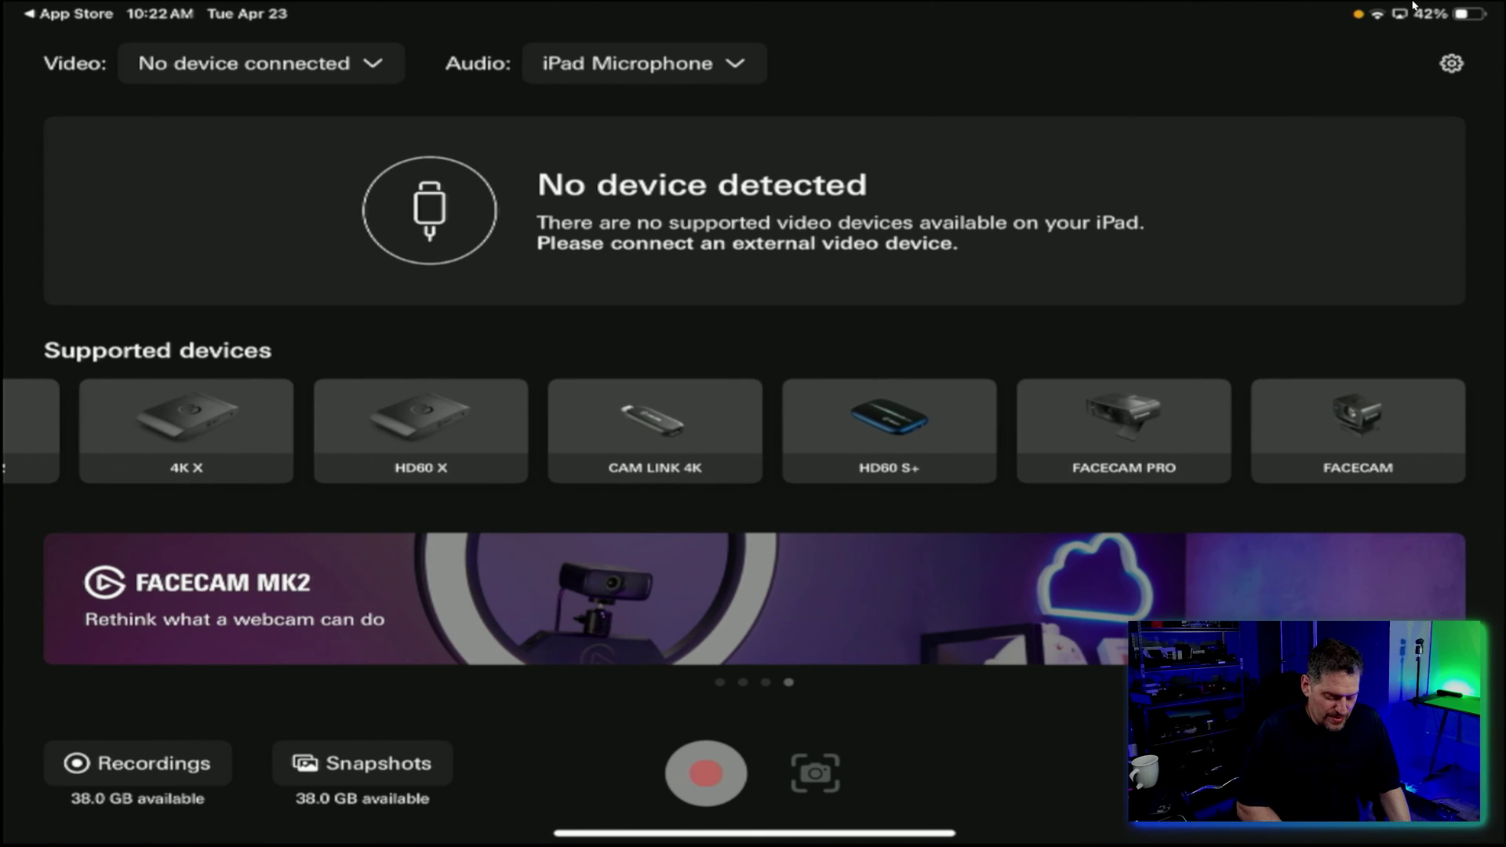
scroll(753, 432, left, 3)
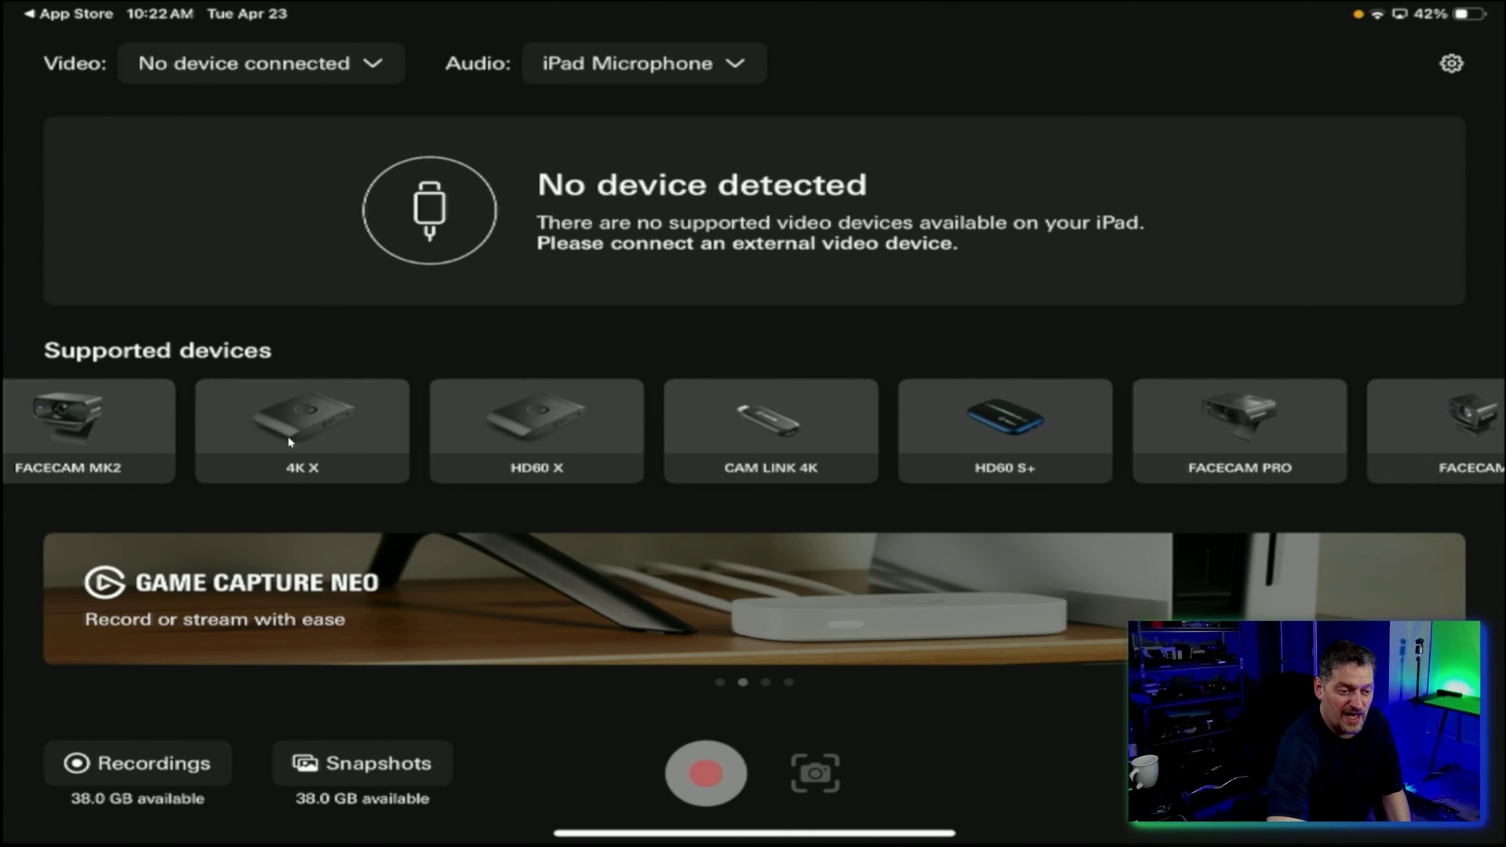
scroll(484, 433, left, 5)
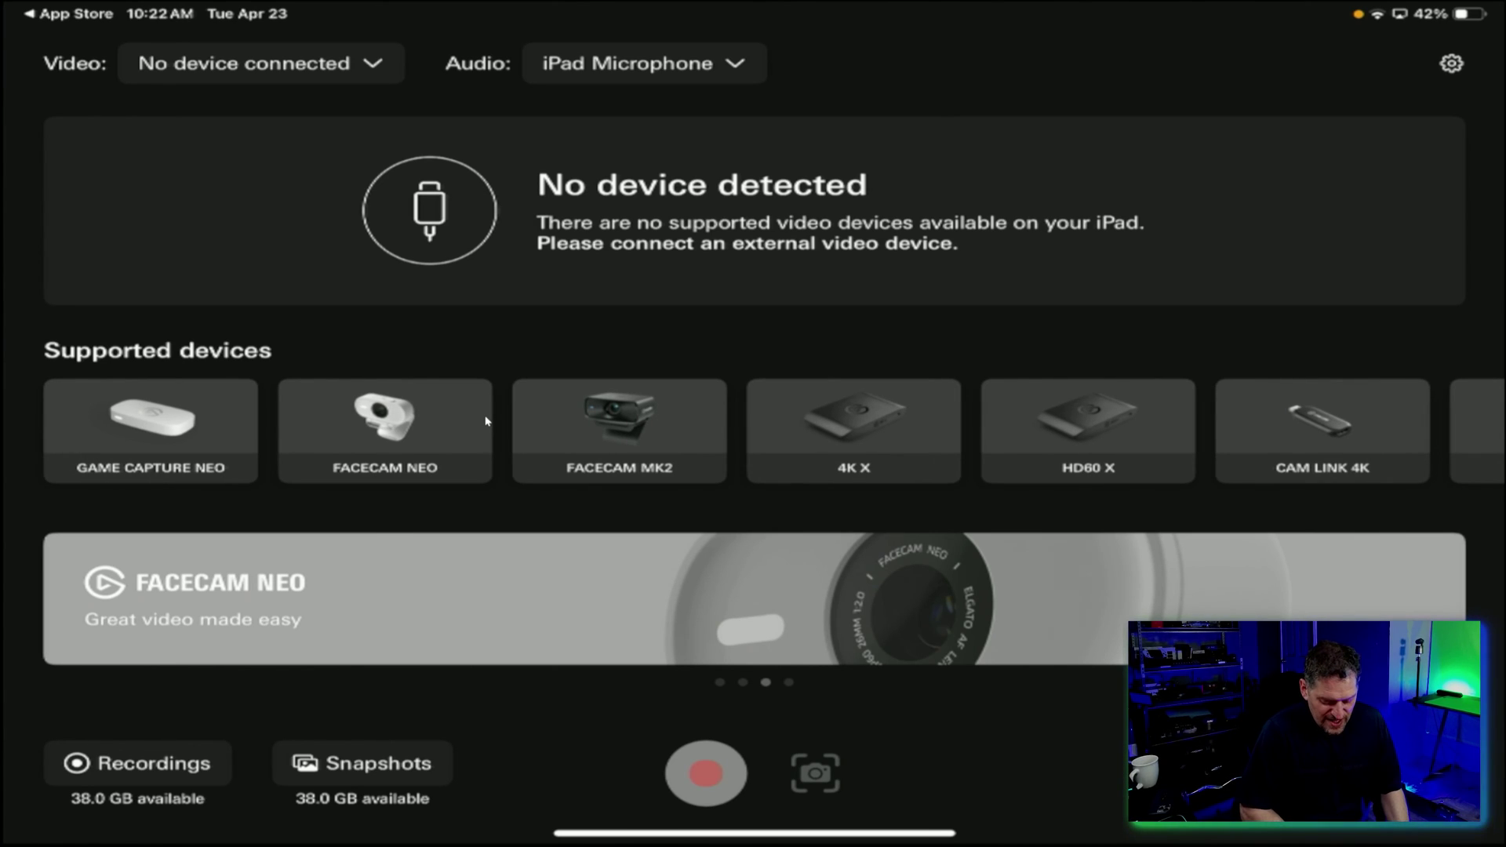
scroll(486, 421, right, 5)
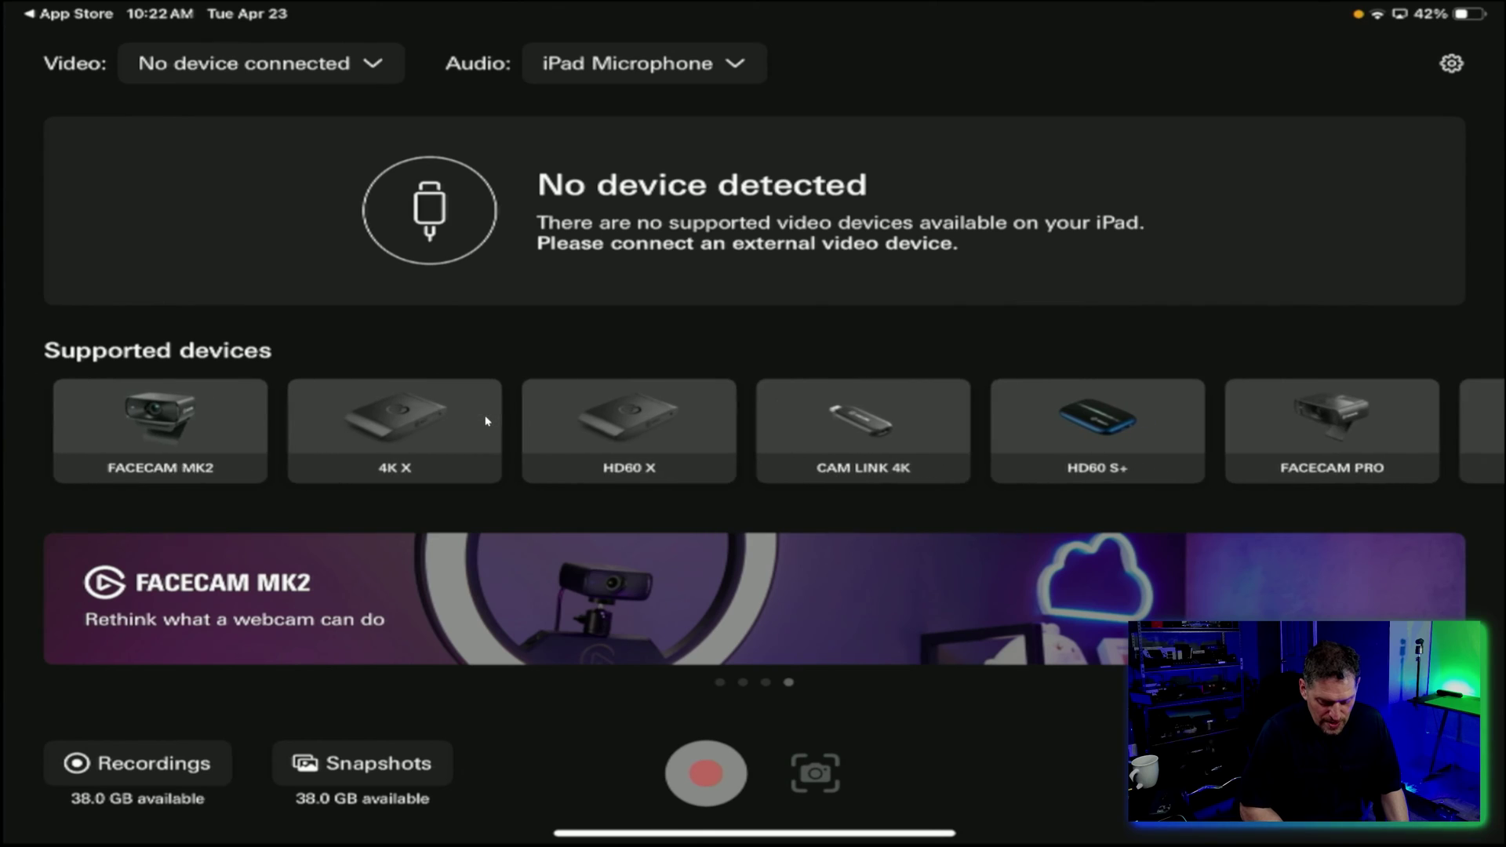
scroll(486, 421, right, 3)
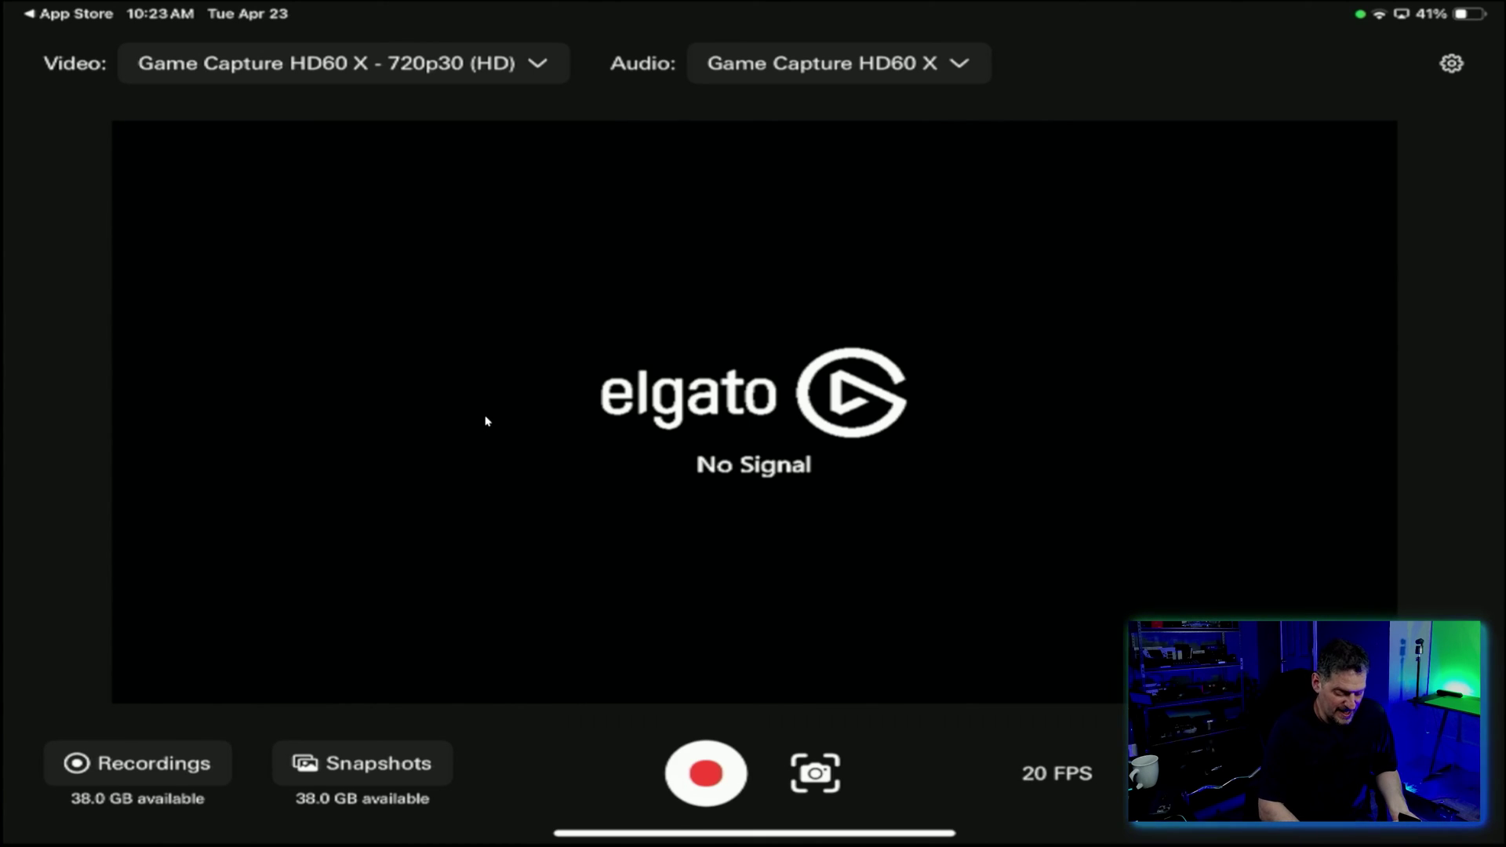
Review the Video Format options in Elgato Capture, then dismiss the audio settings
click(337, 63)
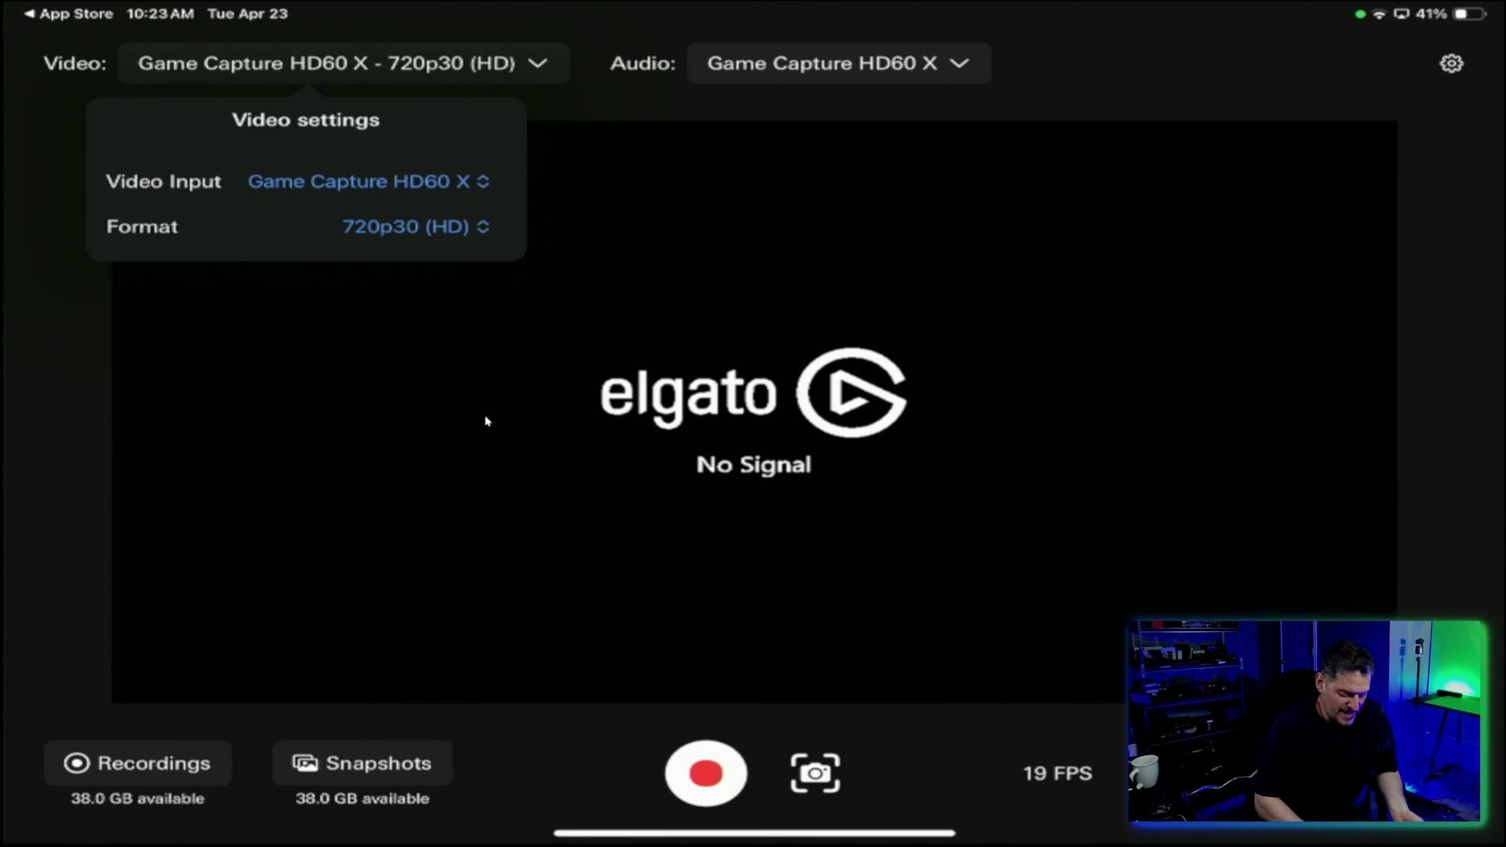
click(416, 227)
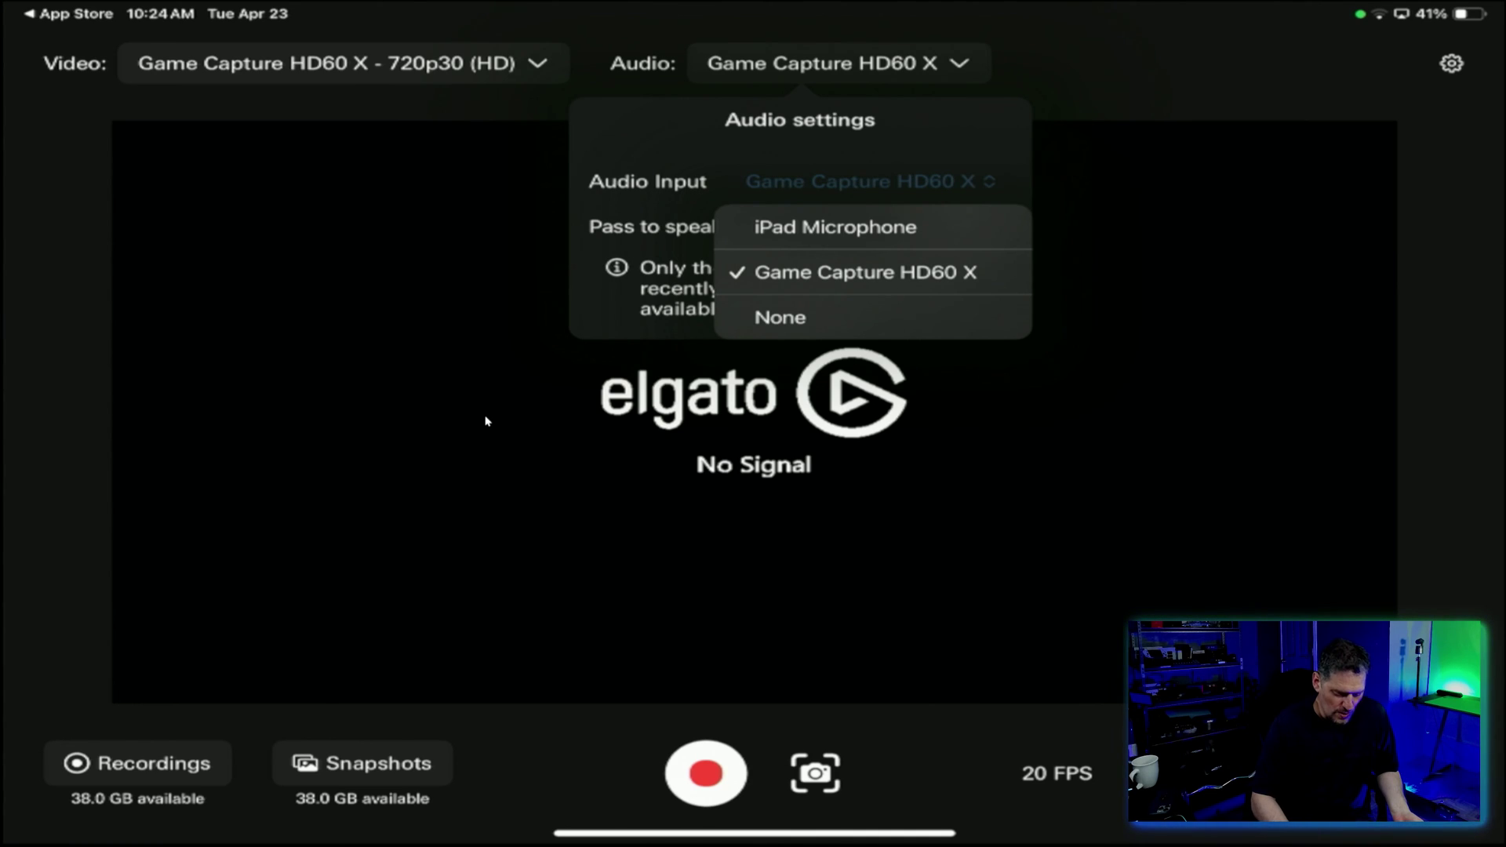
click(486, 421)
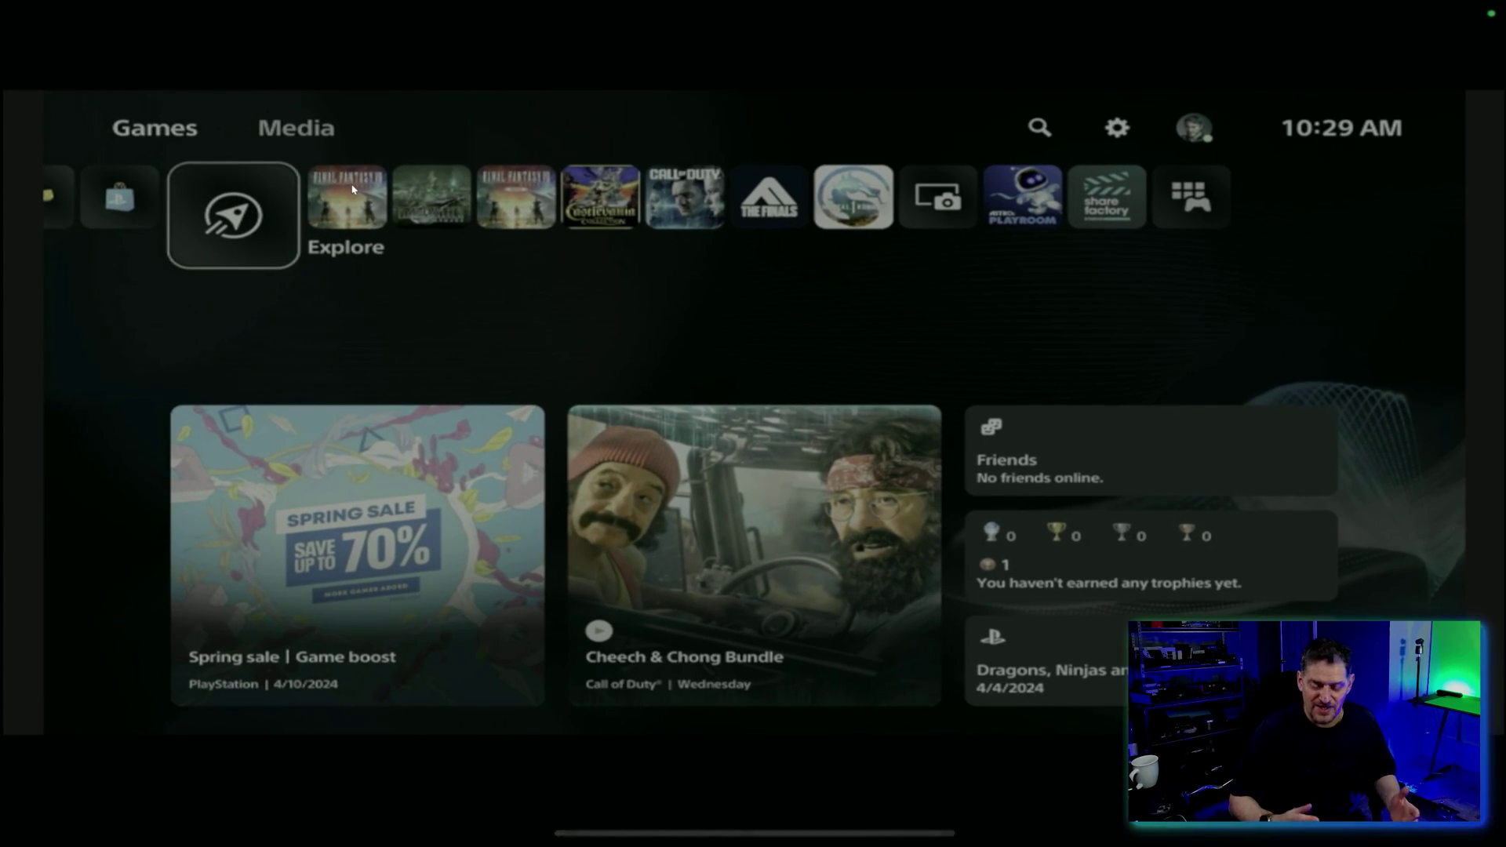
Keep the 1080p60 (FHD) format and return to the full-screen PS5 view
click(352, 189)
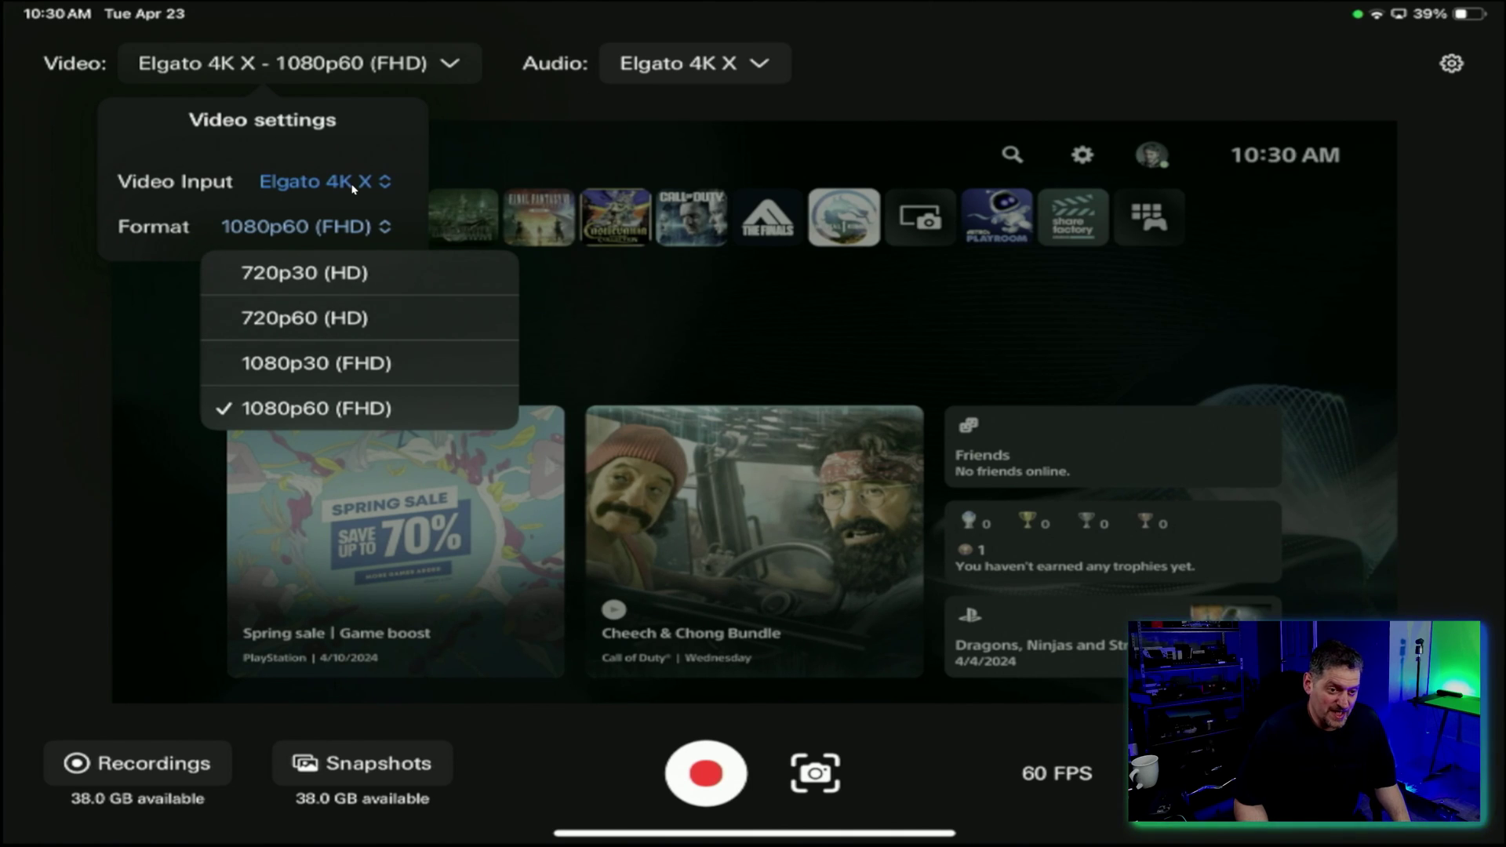
click(352, 189)
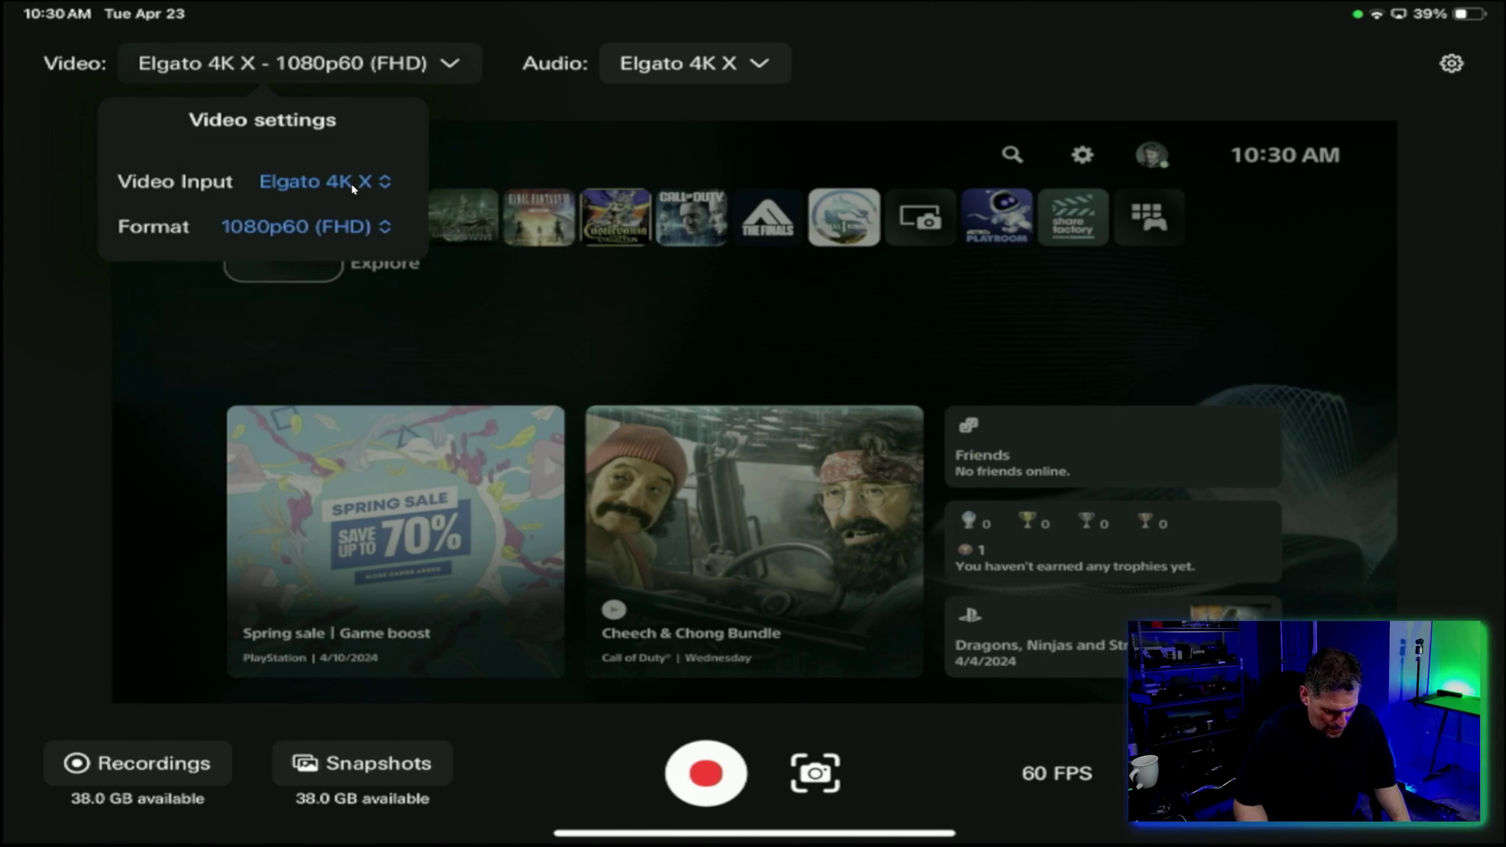